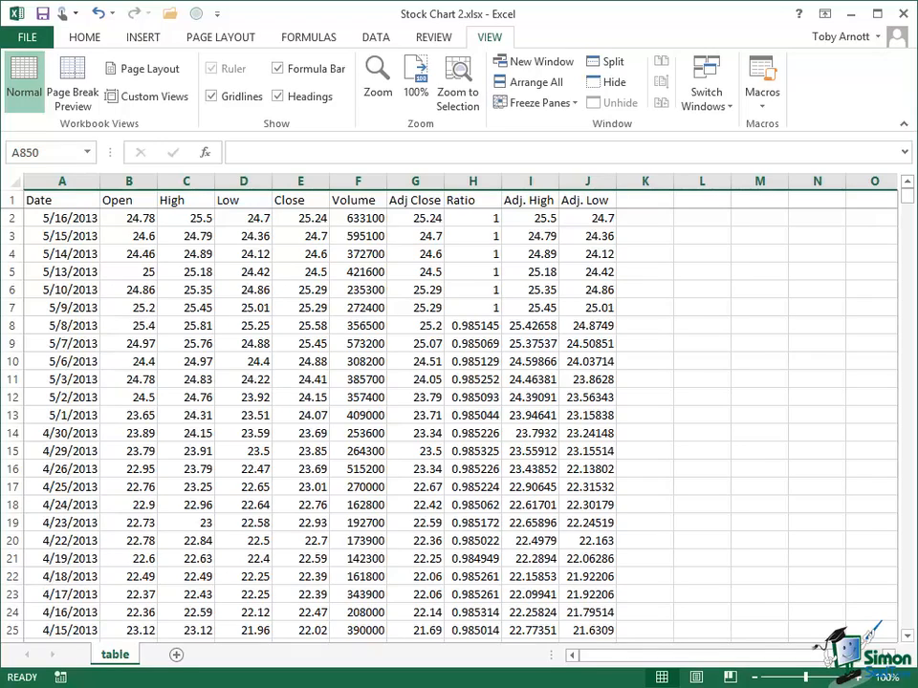
# Insert a basic 2-D line chart from the Date and Adj Close columns
pyautogui.click(72, 183)
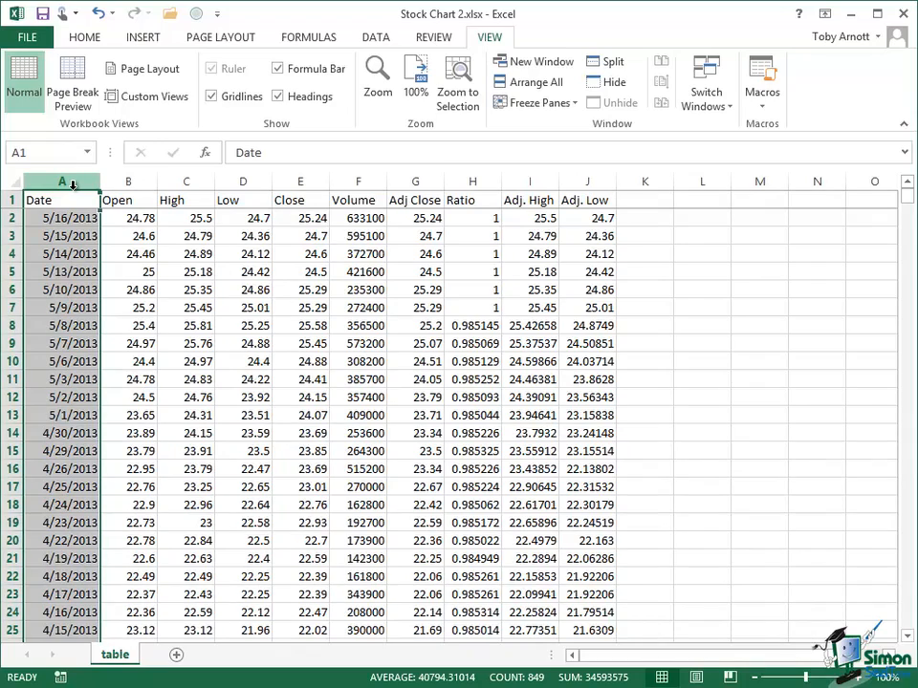
pyautogui.keyDown('ctrl'); pyautogui.click(419, 182); pyautogui.keyUp('ctrl')
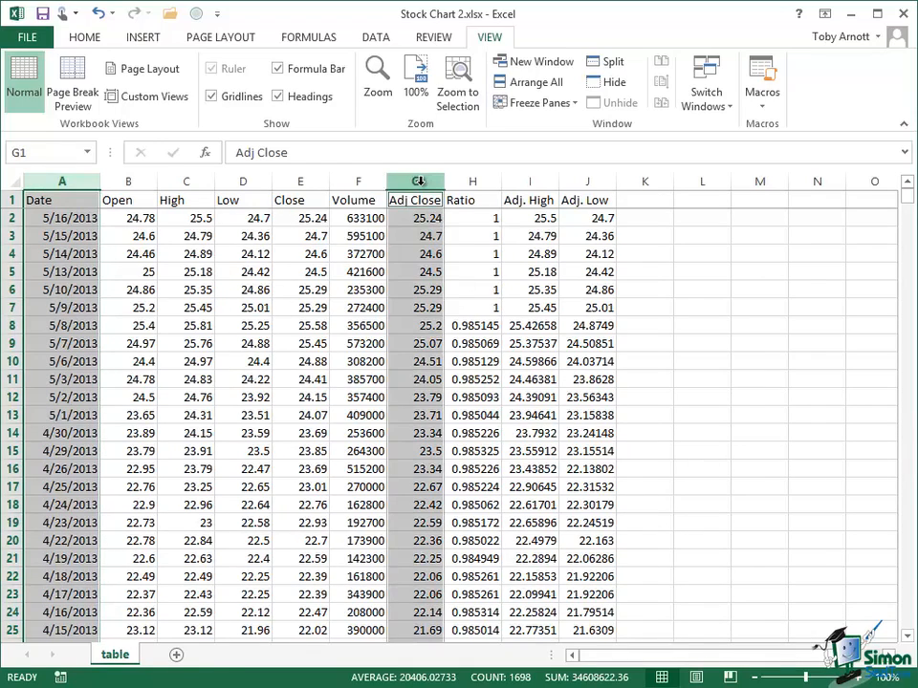
pyautogui.click(140, 42)
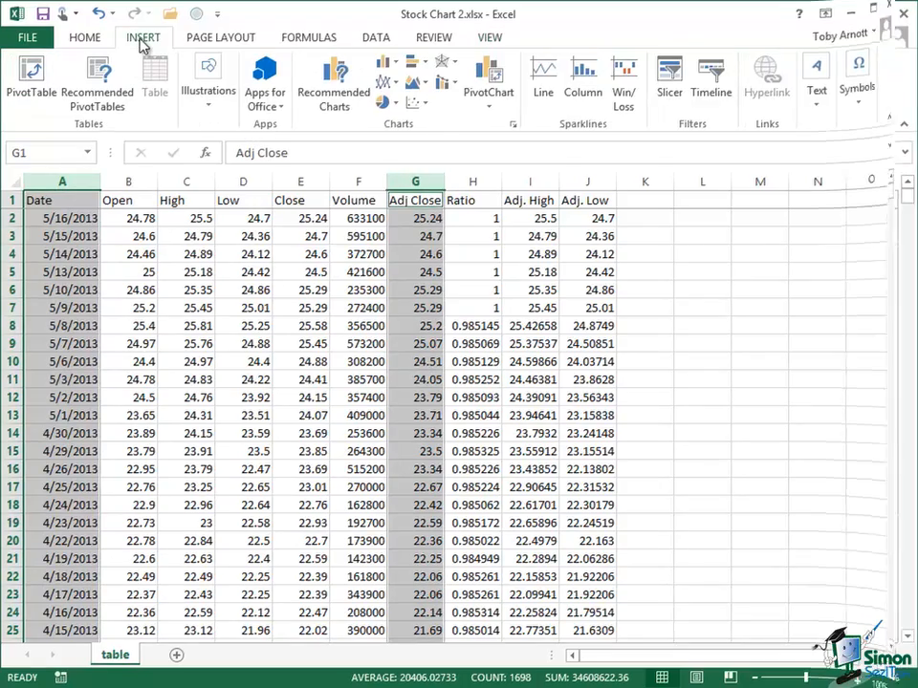
pyautogui.click(383, 83)
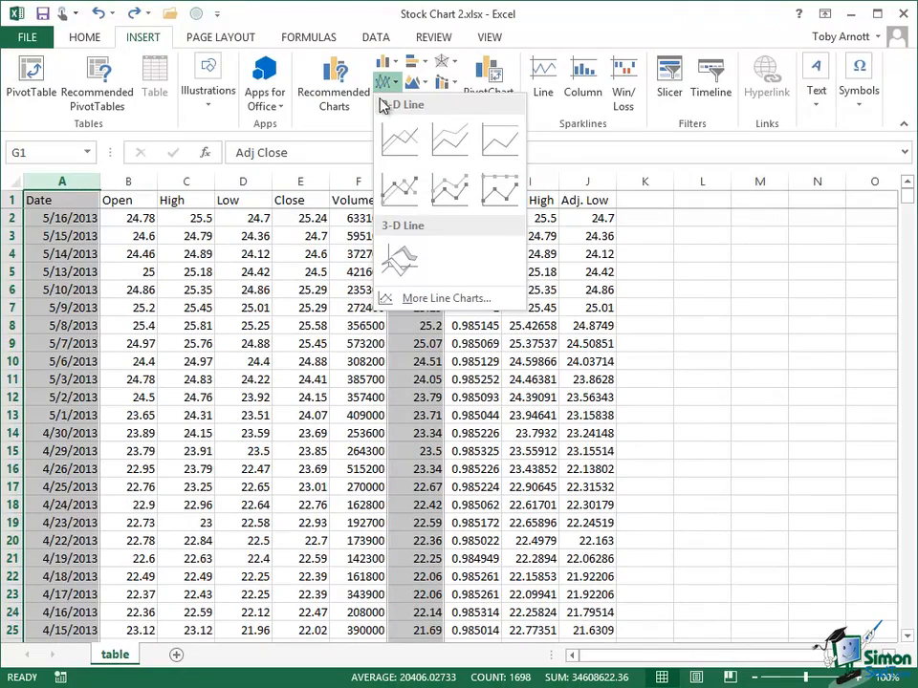
pyautogui.click(402, 141)
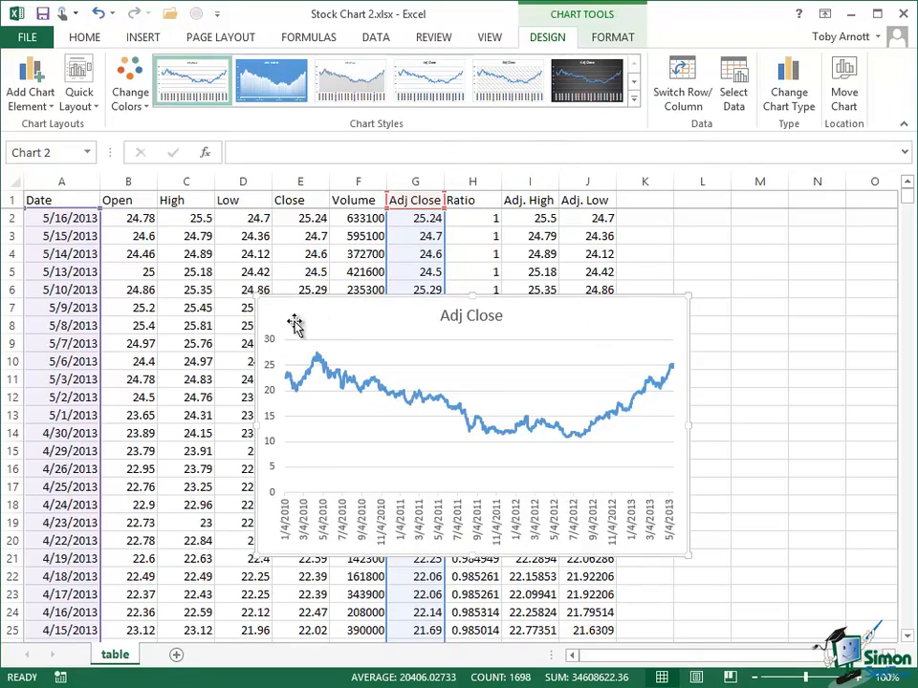
# Enlarge the Adj Close line chart so it spans roughly columns D to M and rows 1 to 25
pyautogui.moveTo(257, 297); pyautogui.dragTo(197, 195)
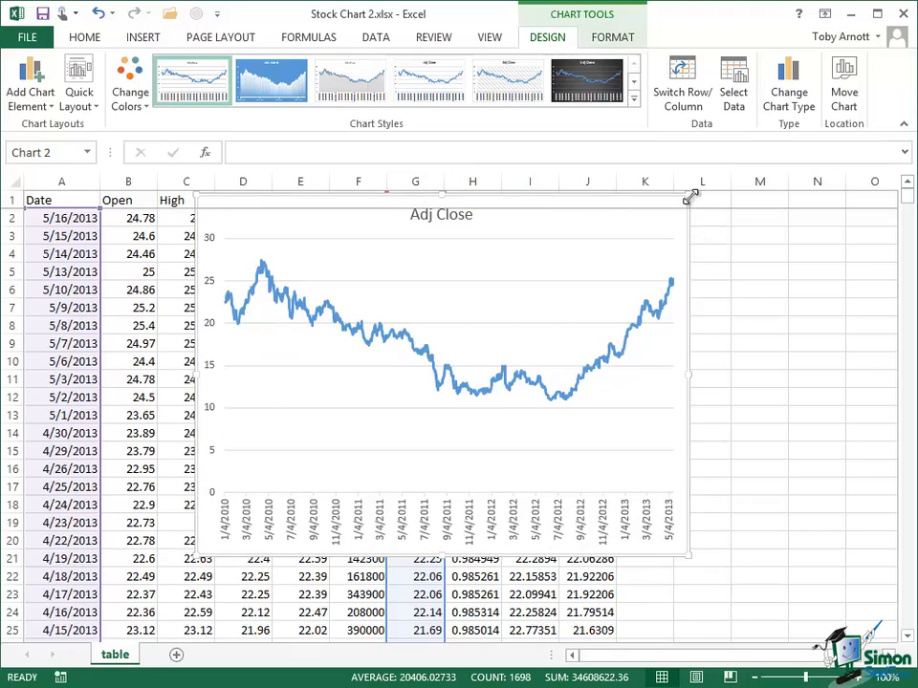
pyautogui.moveTo(690, 197); pyautogui.dragTo(743, 194)
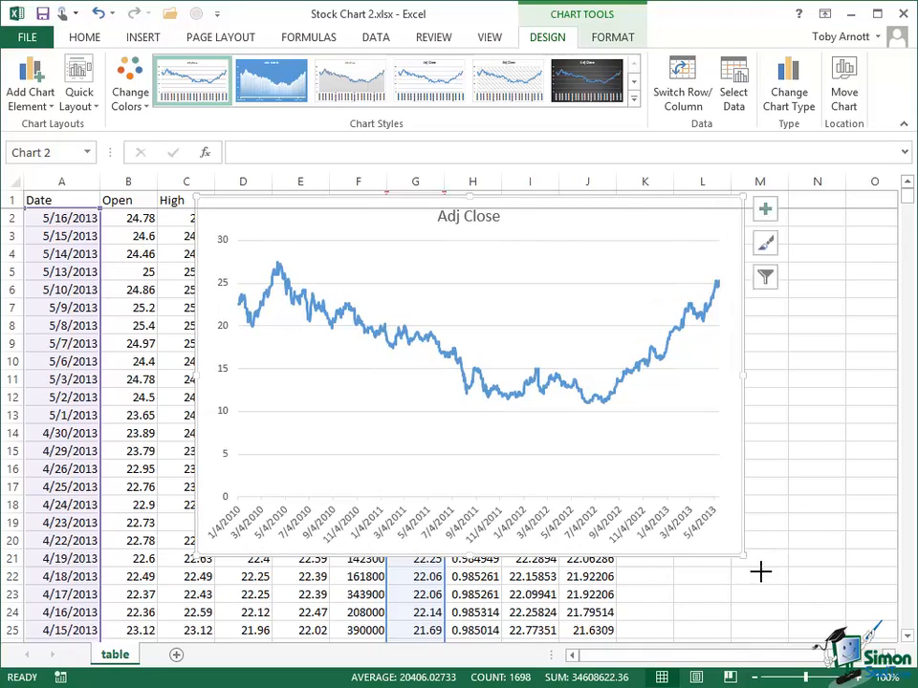
pyautogui.moveTo(760, 572); pyautogui.dragTo(802, 633)
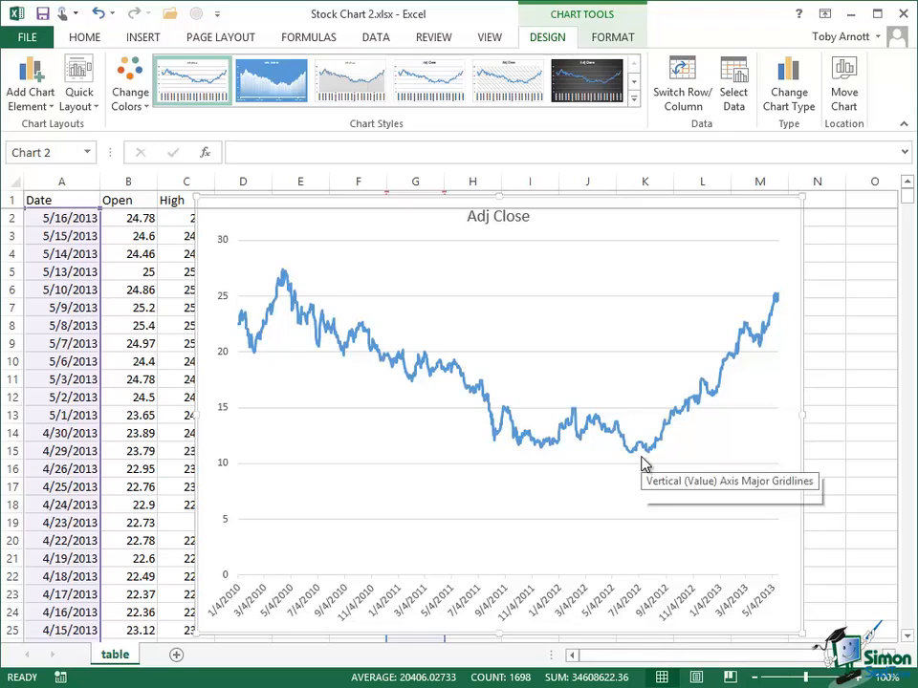
pyautogui.moveTo(643, 464)
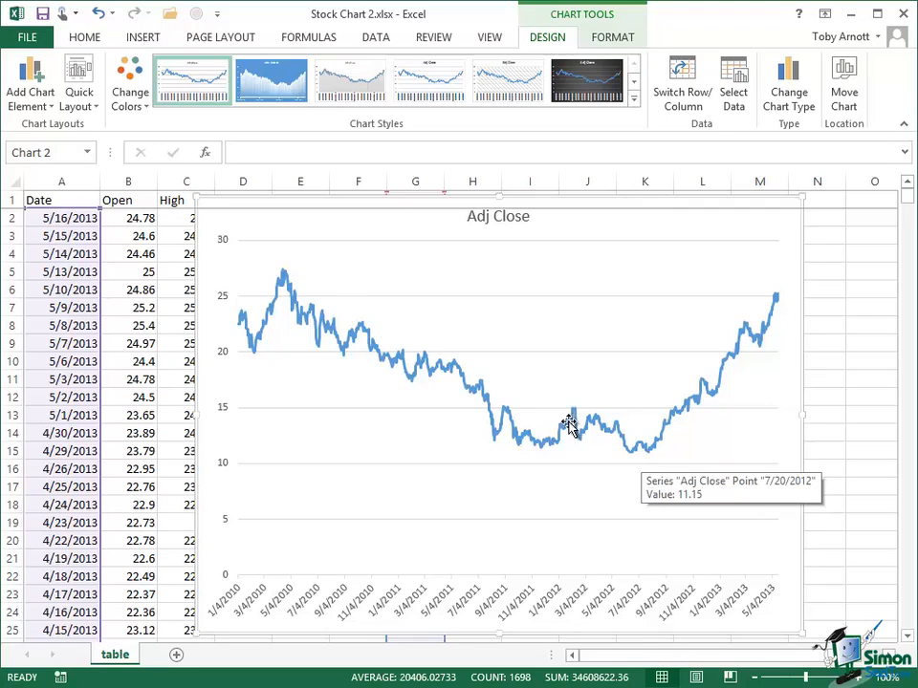
pyautogui.moveTo(287, 279)
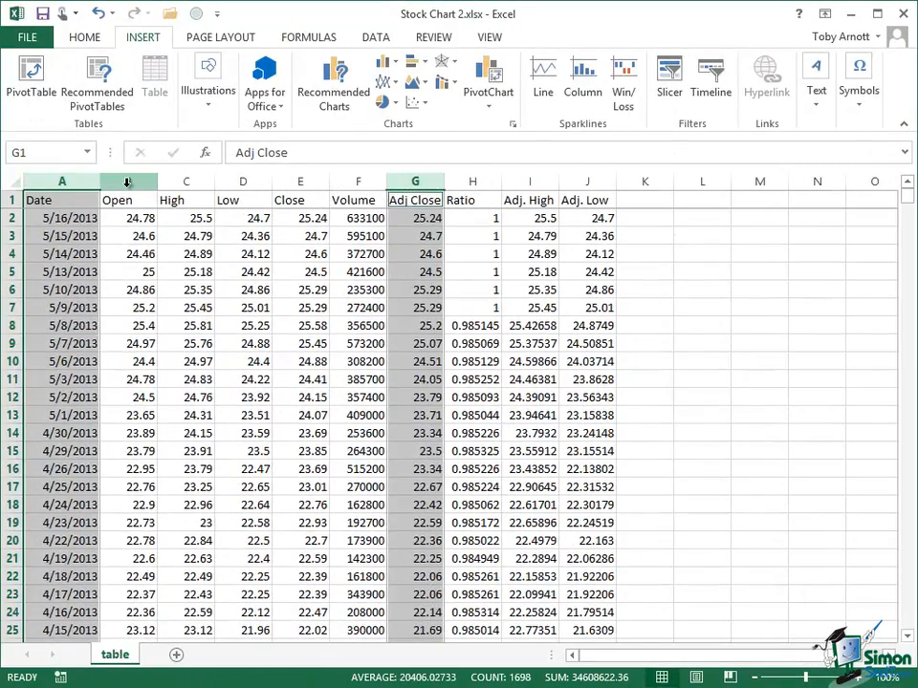
# Insert two blank columns between the Date and Open columns
pyautogui.click(127, 183)
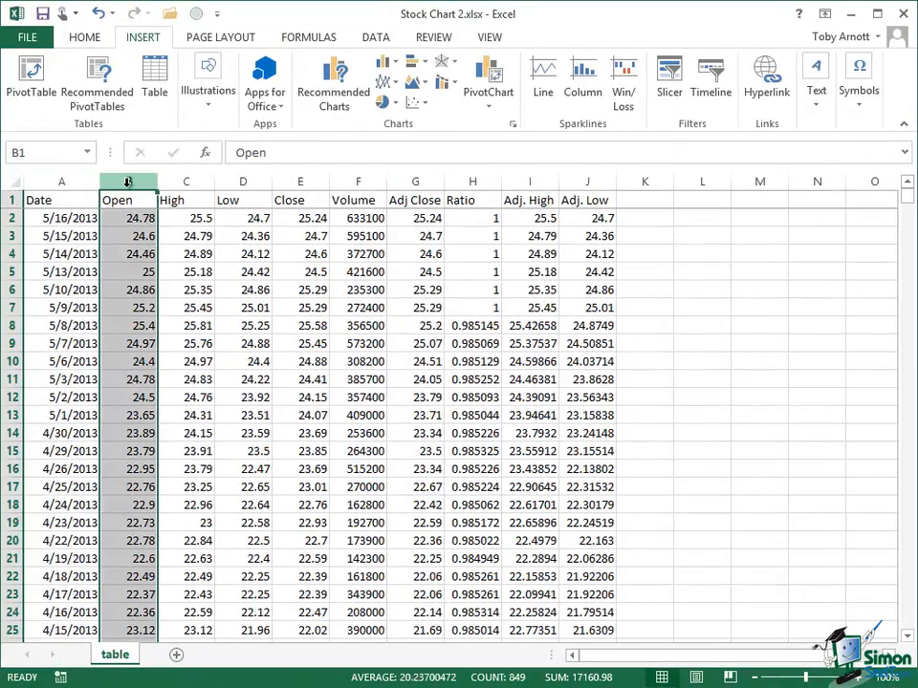
pyautogui.rightClick(127, 182)
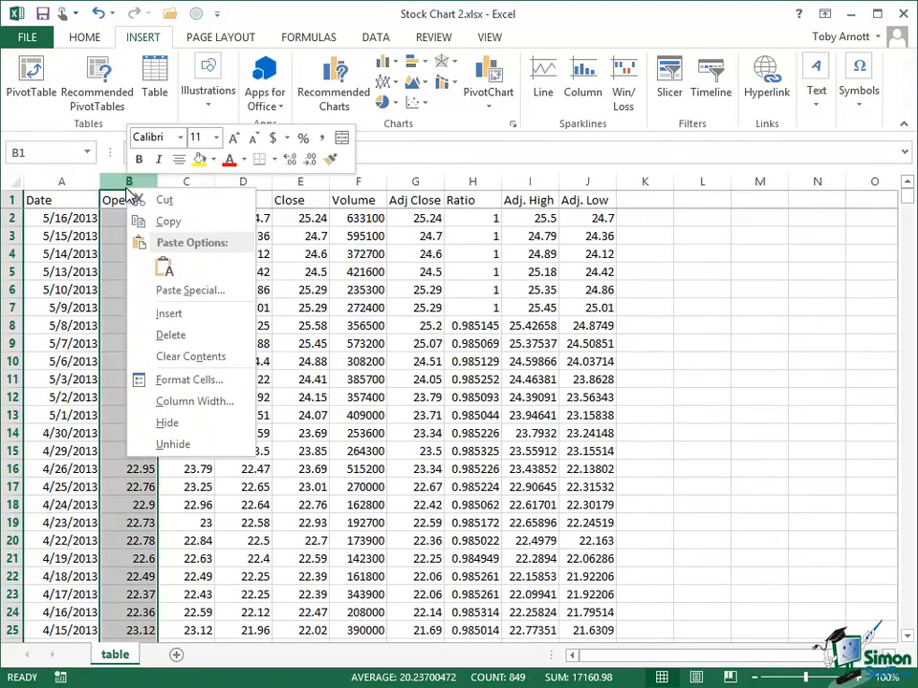
pyautogui.click(178, 313)
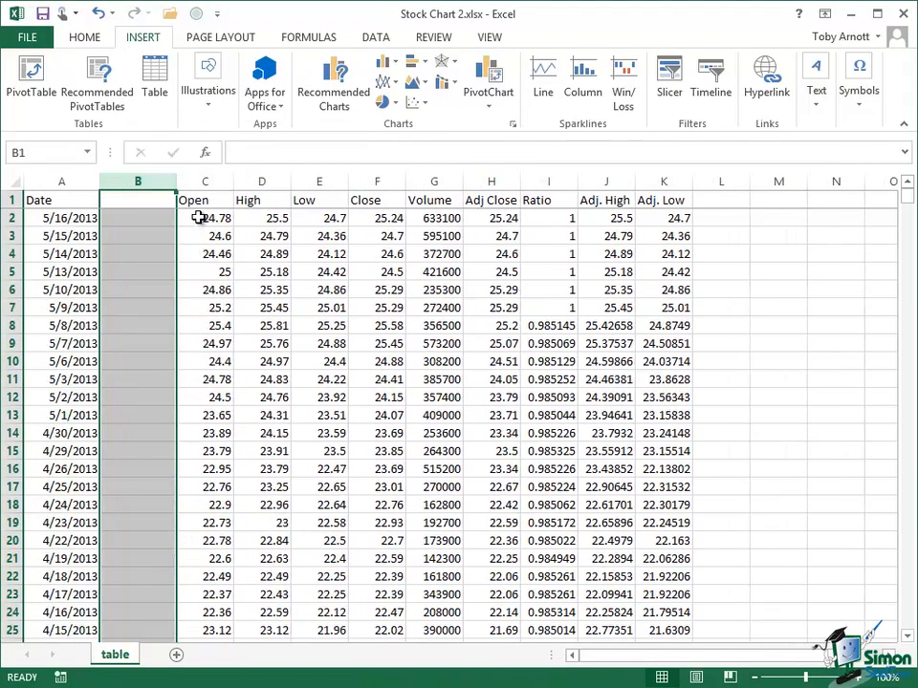
pyautogui.rightClick(200, 203)
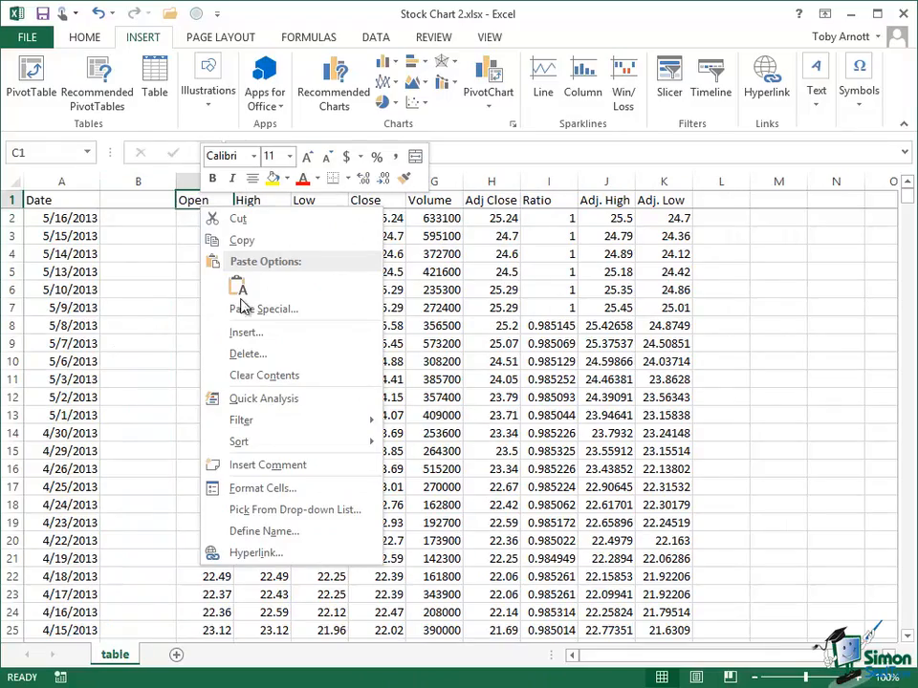
pyautogui.click(243, 332)
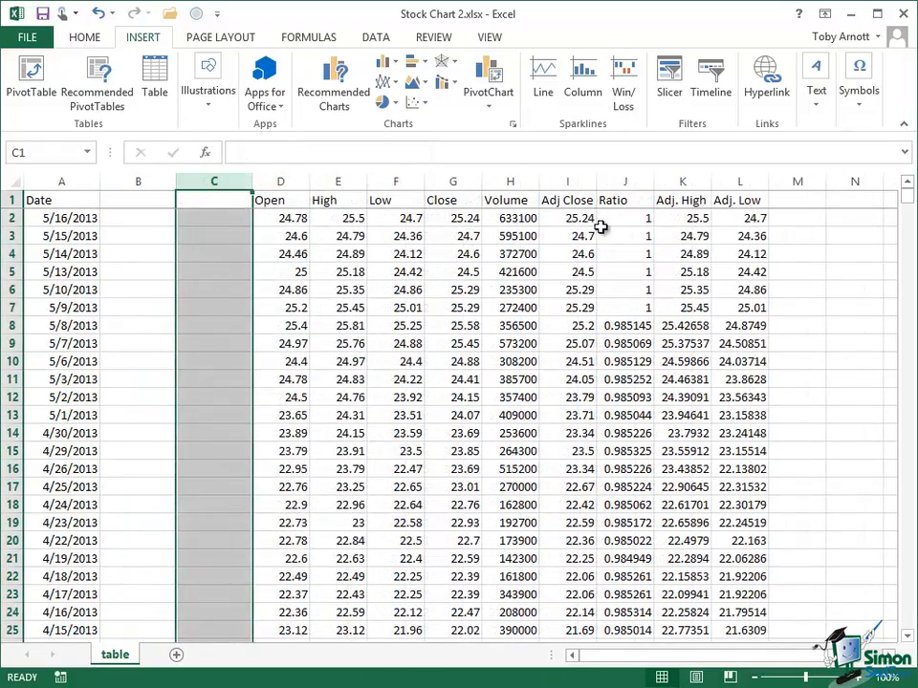
# Copy the Adj Close column into blank column B
pyautogui.click(572, 181)
pyautogui.hotkey('ctrl', 'c')
pyautogui.click(137, 181)
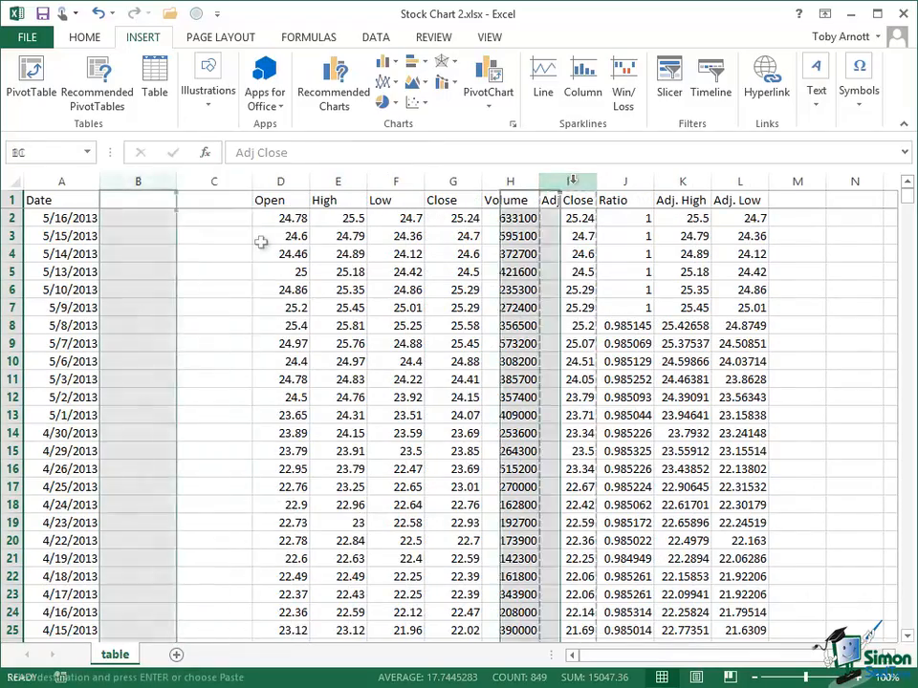
pyautogui.hotkey('ctrl', 'v')
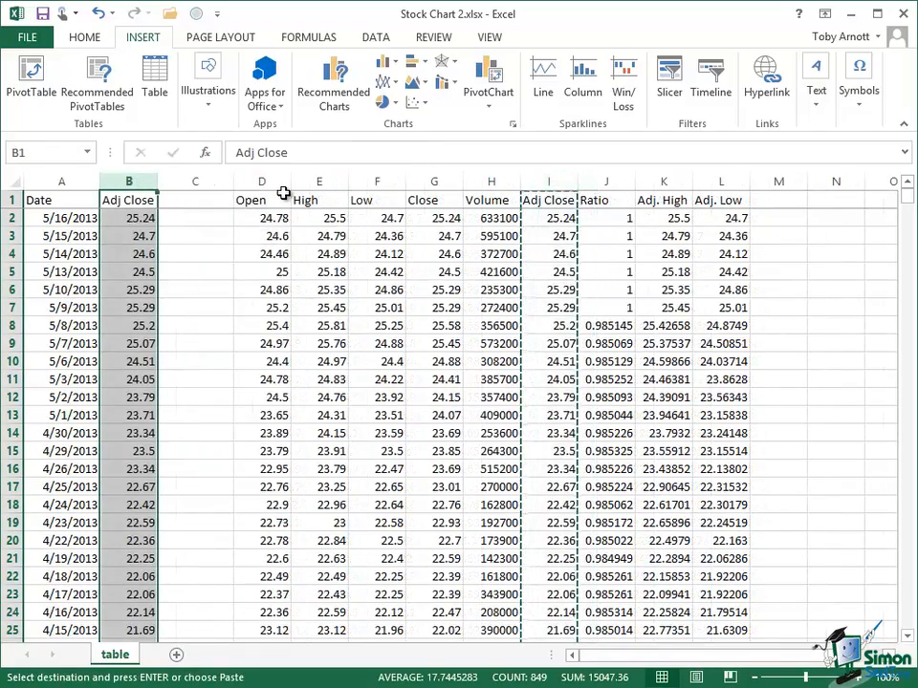
# Copy the Volume column into blank column C and clear the Date header in A1
pyautogui.click(484, 183)
pyautogui.rightClick(485, 186)
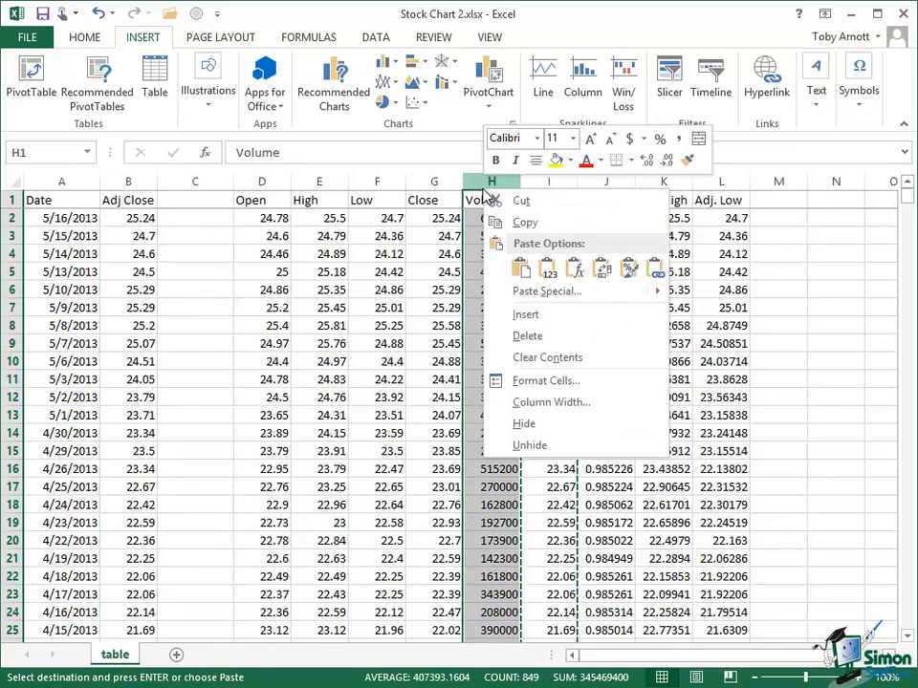
pyautogui.click(521, 200)
pyautogui.click(195, 182)
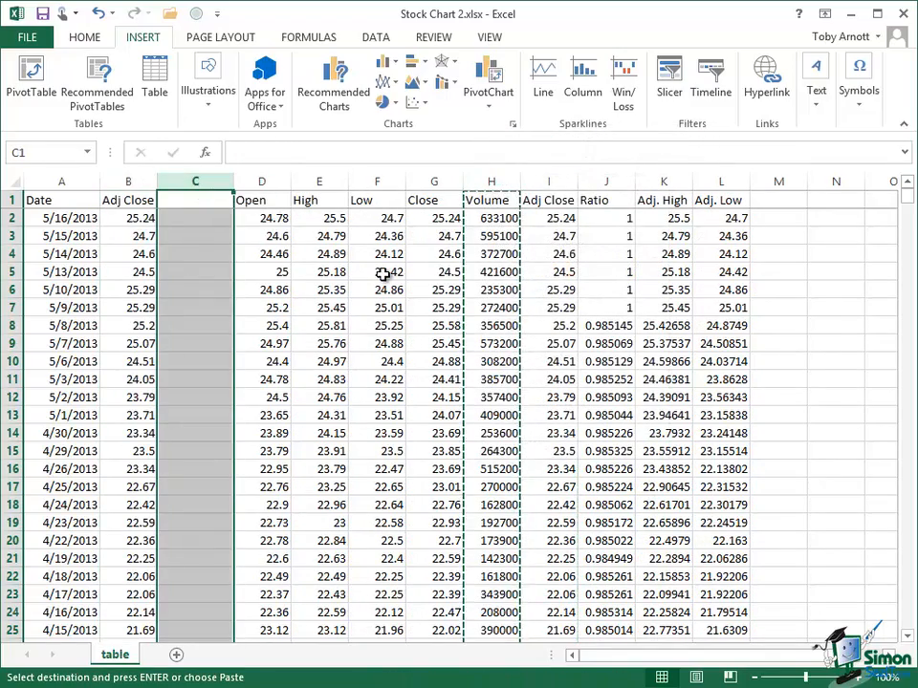
pyautogui.hotkey('ctrl', 'v')
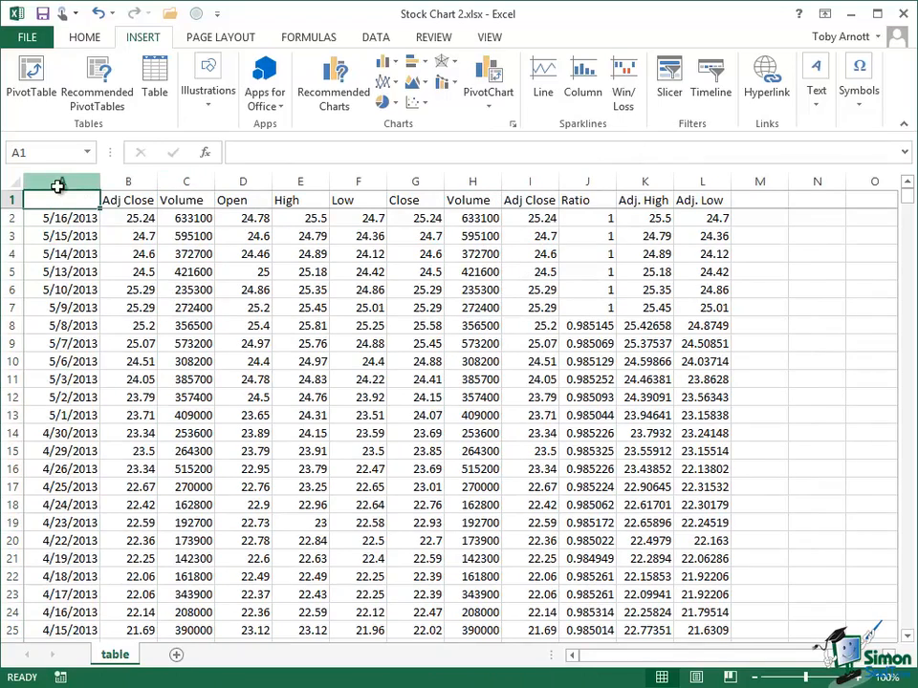
# Insert a basic 2-D line chart from columns A to C and enlarge it to about columns C to M, rows 1 to 24
pyautogui.moveTo(57, 186); pyautogui.dragTo(172, 185)
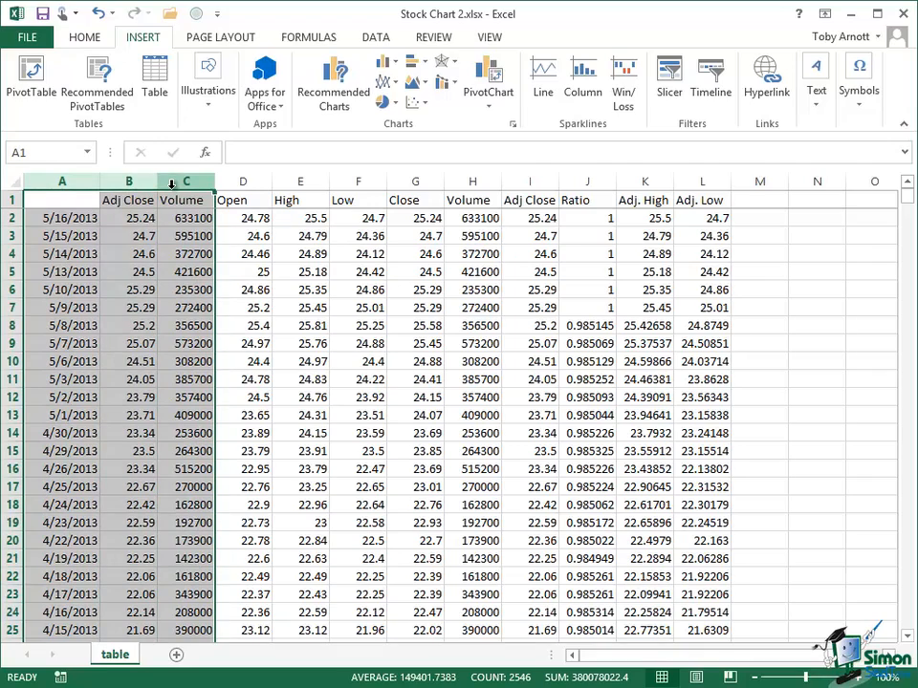
pyautogui.click(384, 85)
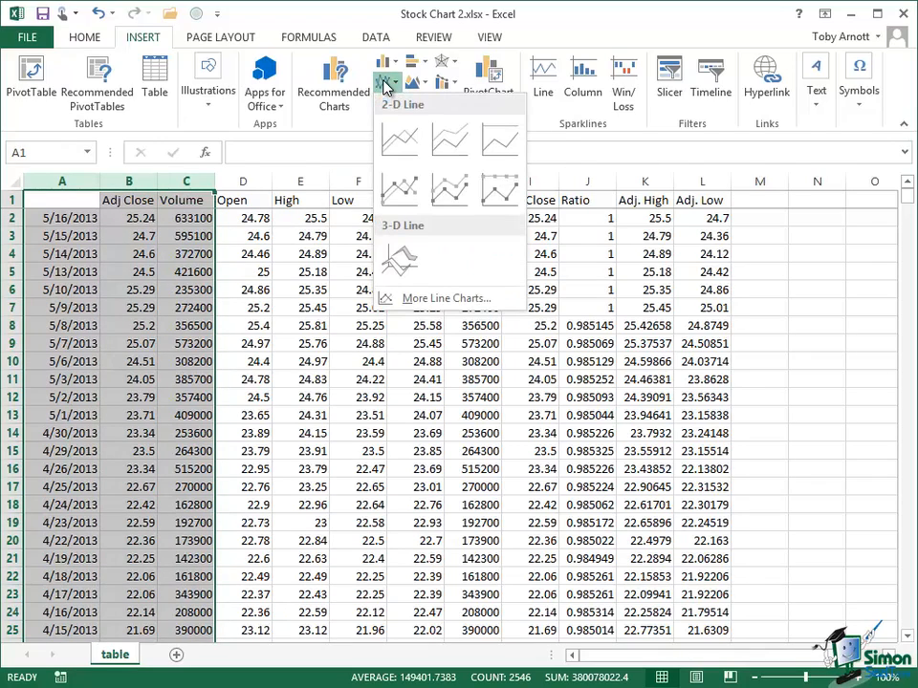
pyautogui.click(411, 143)
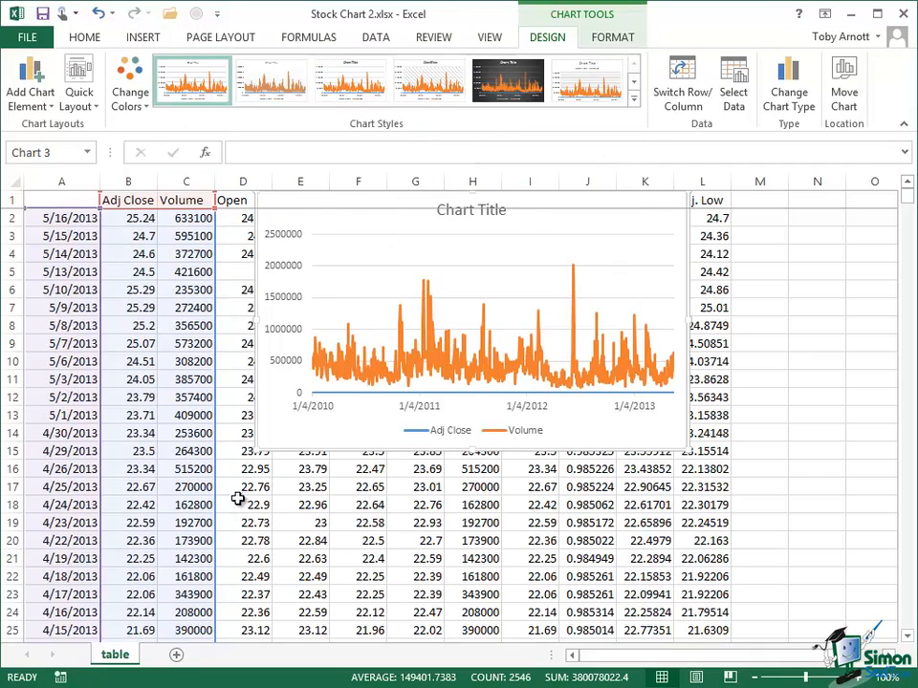
pyautogui.moveTo(256, 446); pyautogui.dragTo(158, 580)
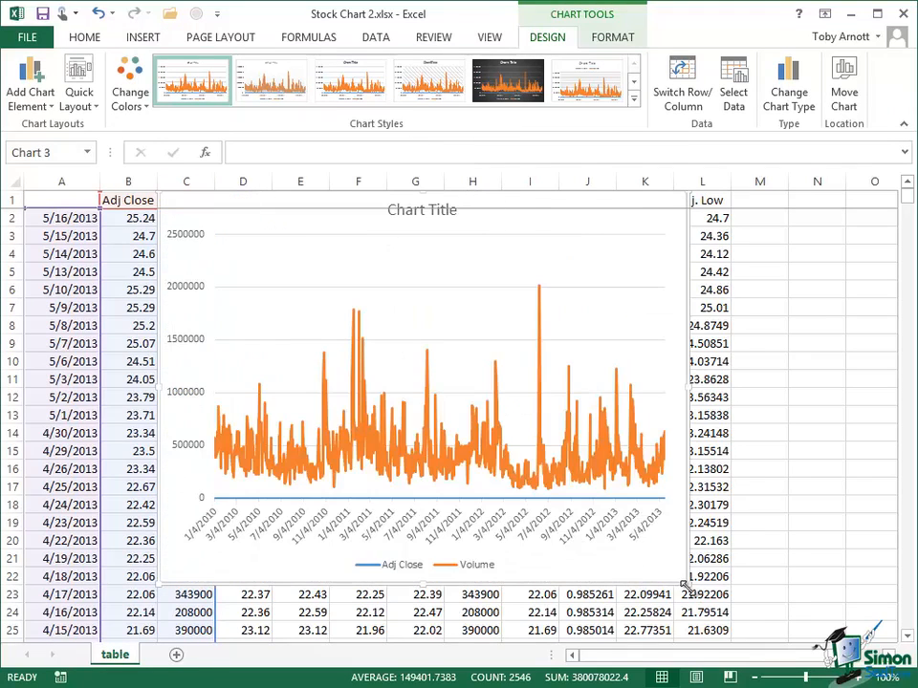
pyautogui.moveTo(688, 585); pyautogui.dragTo(757, 619)
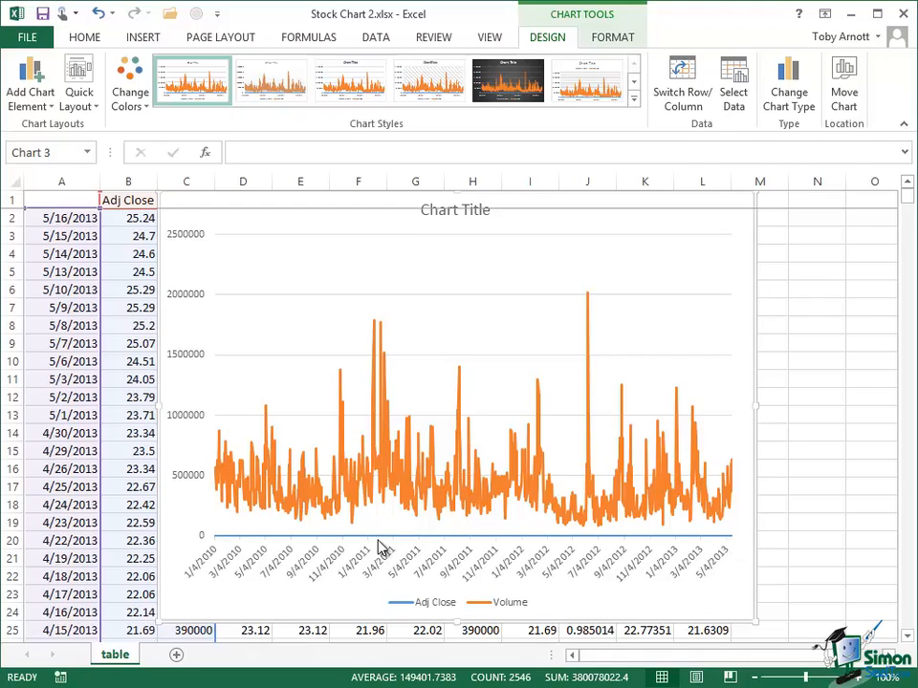
# Plot the chart's Volume series on the secondary axis through the data series formatting
pyautogui.moveTo(379, 546)
pyautogui.click(522, 481)
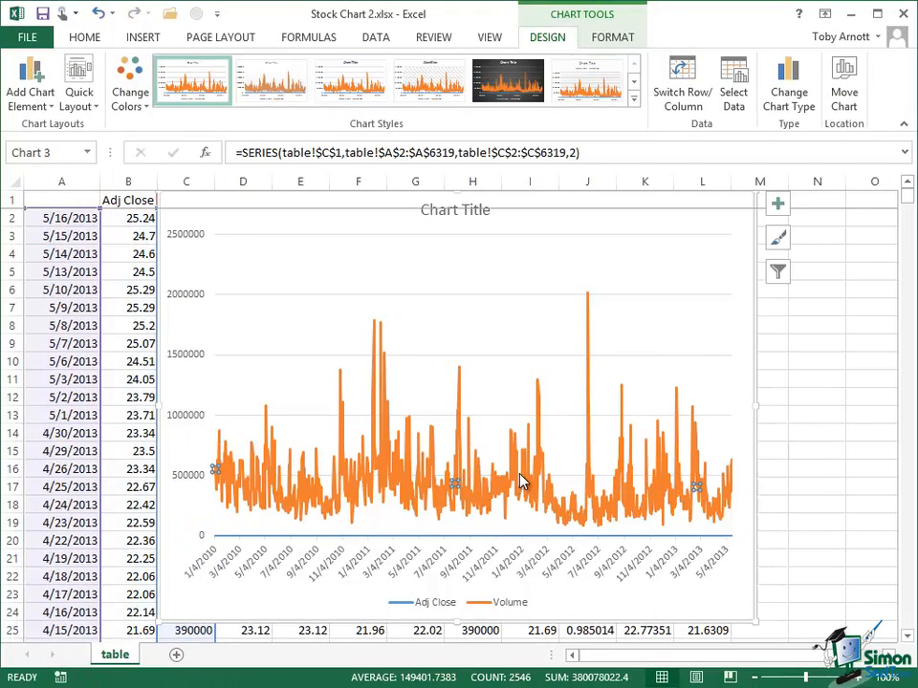
pyautogui.rightClick(521, 481)
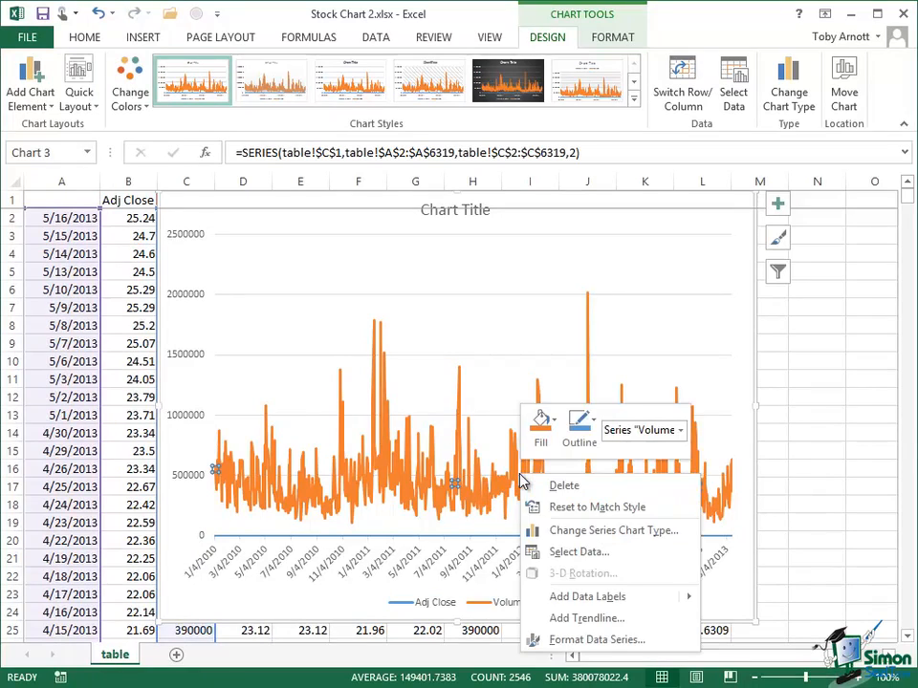
pyautogui.click(597, 640)
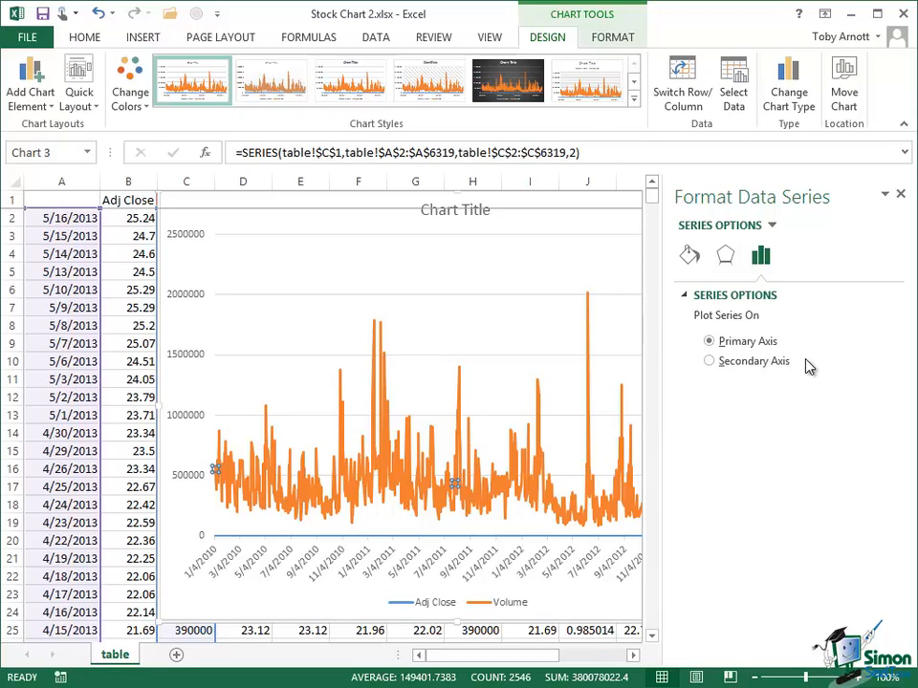
pyautogui.click(709, 363)
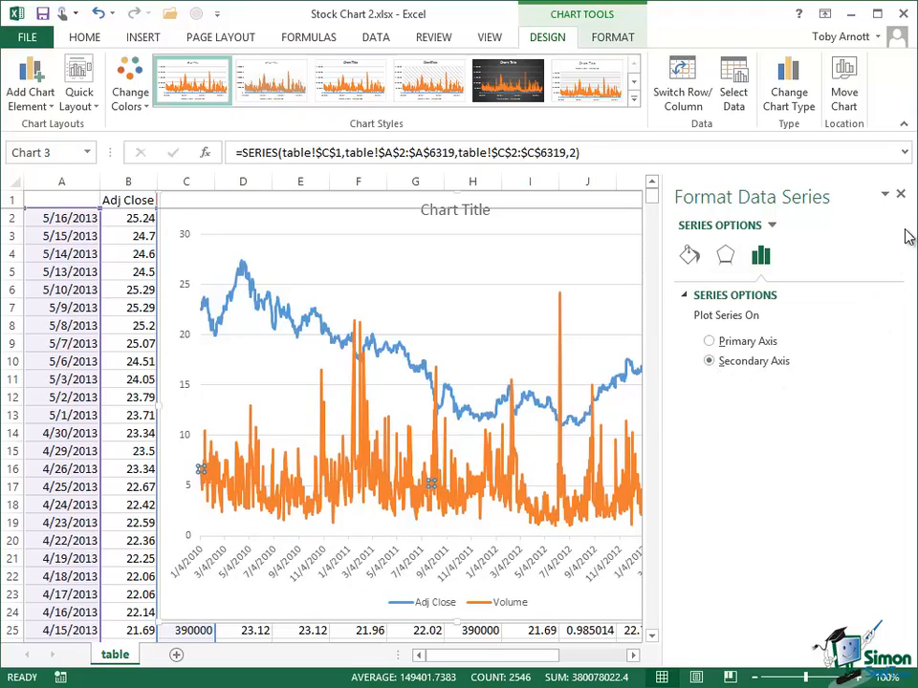
pyautogui.click(901, 194)
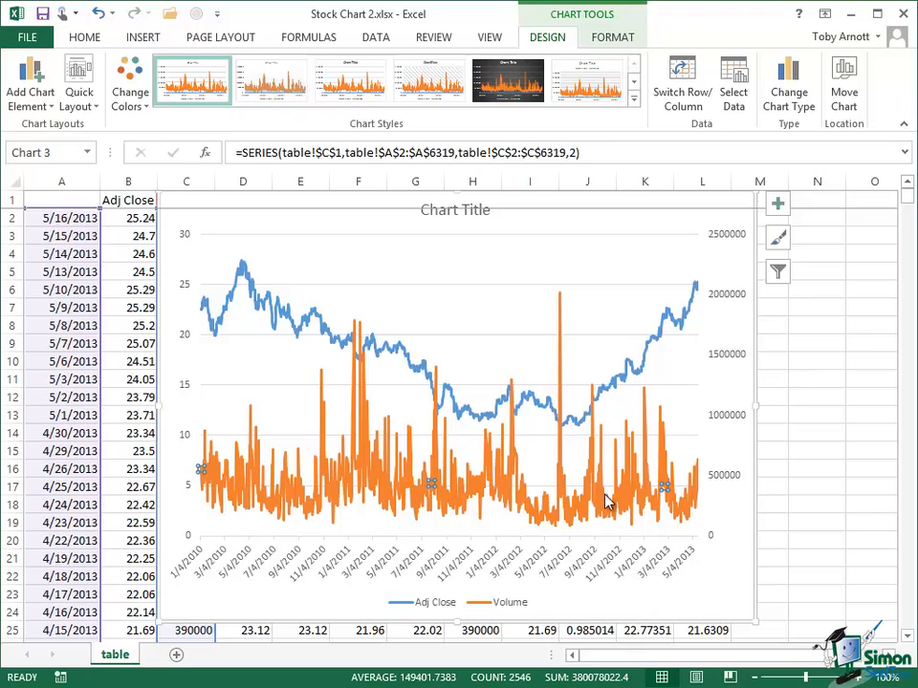
pyautogui.moveTo(374, 362)
pyautogui.moveTo(559, 301)
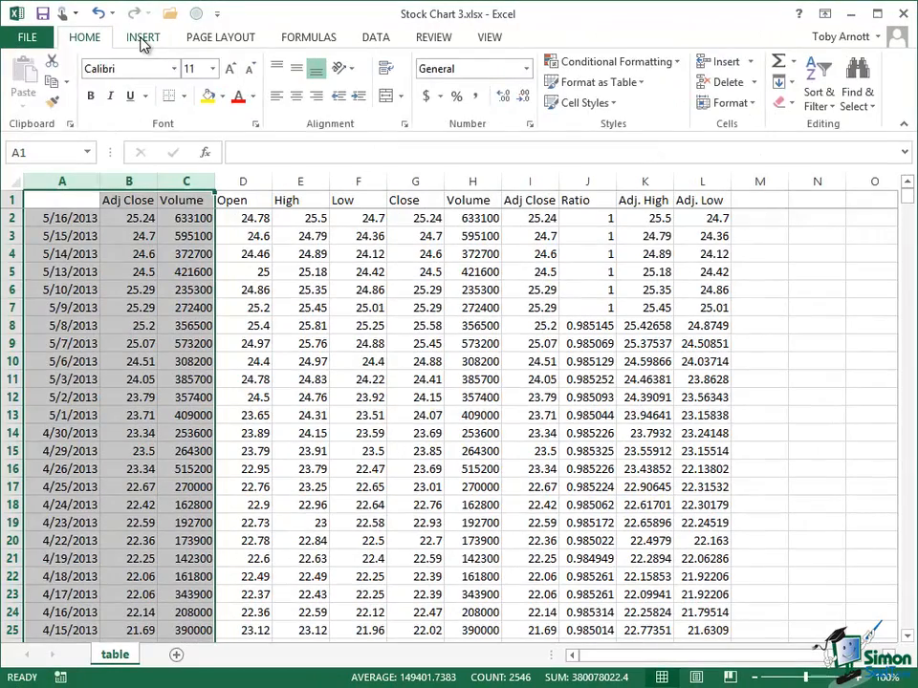
# Check the column order required for a High-Low-Close stock chart, without inserting a chart
pyautogui.click(143, 38)
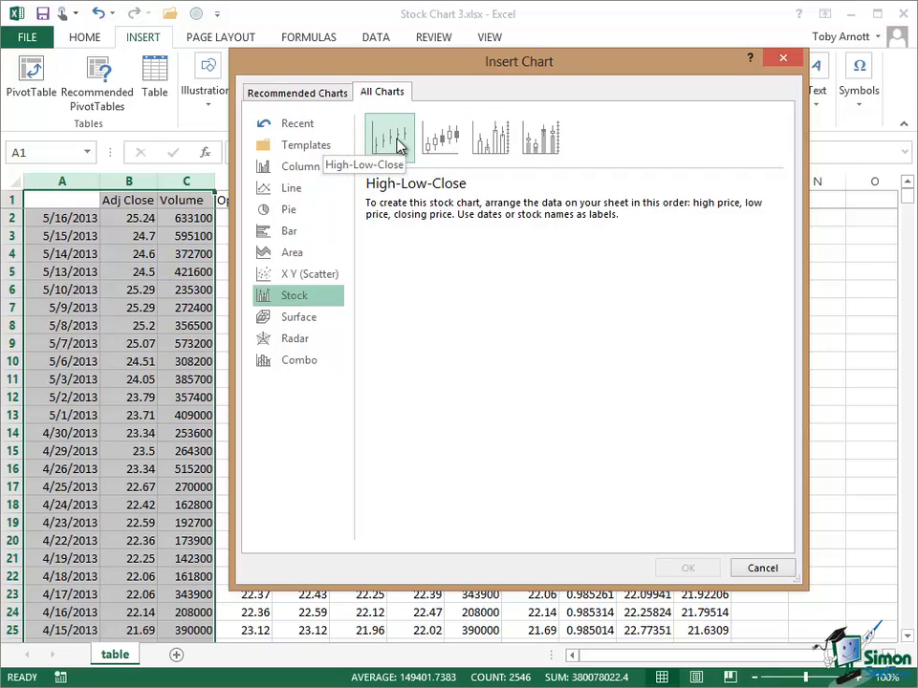
pyautogui.click(764, 569)
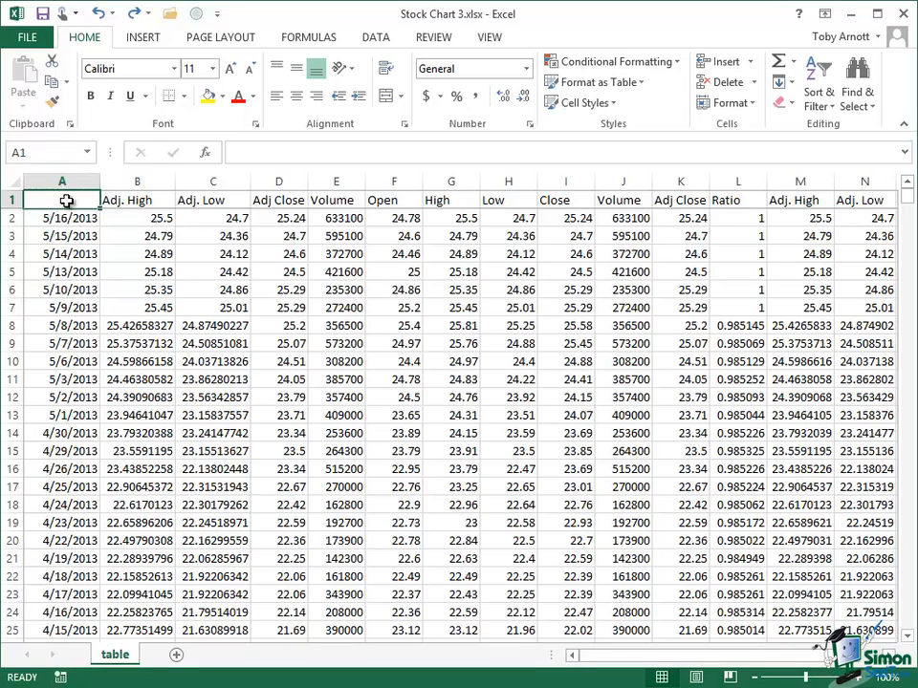
# Insert a High-Low-Close stock chart from A1:D13 and enlarge it to about columns B to L, rows 1 to 24
pyautogui.moveTo(60, 199); pyautogui.dragTo(281, 405)
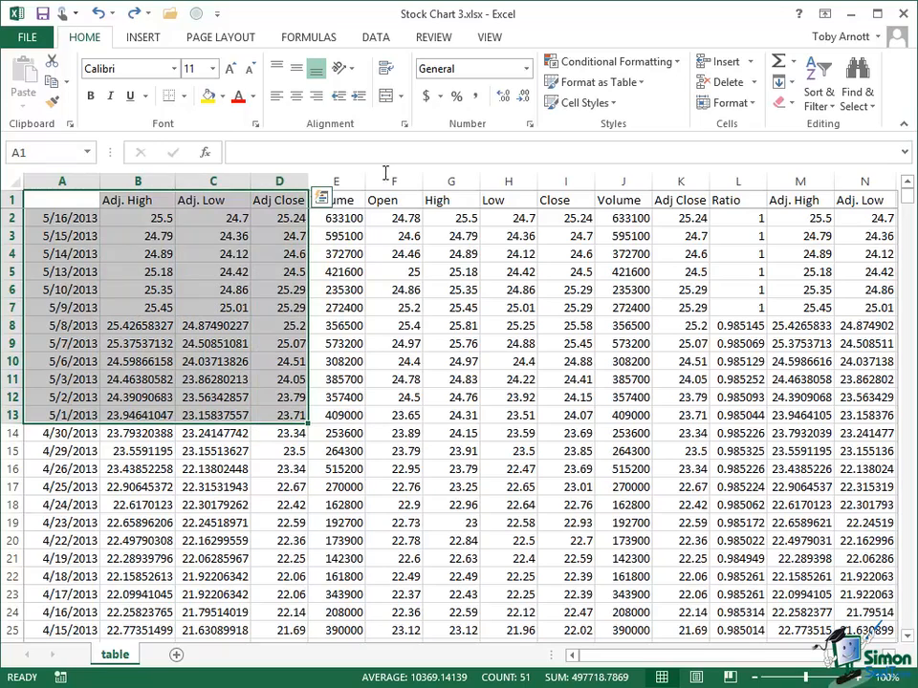
pyautogui.click(141, 36)
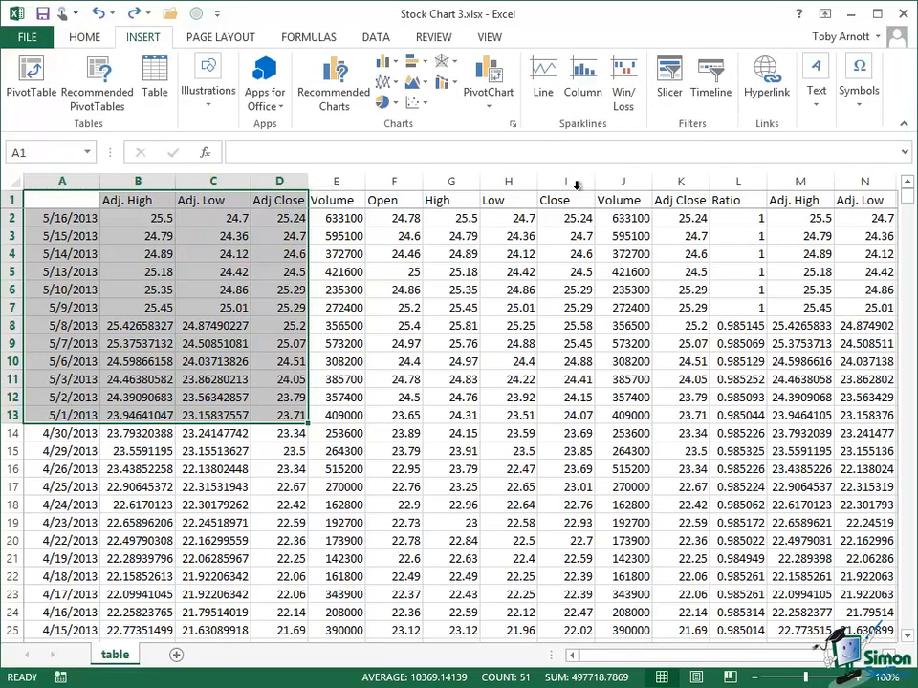
pyautogui.click(512, 131)
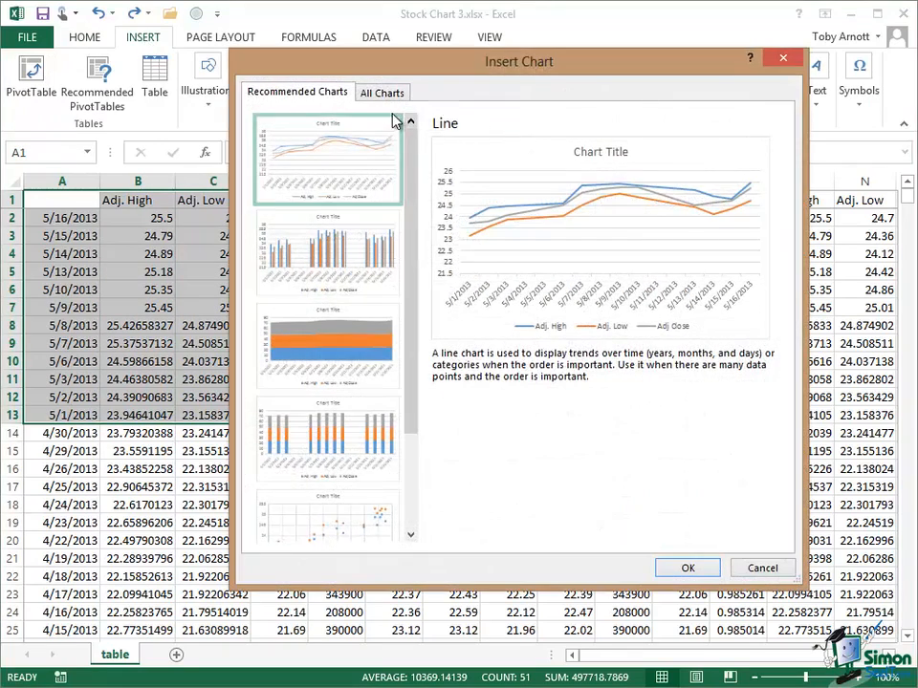
pyautogui.click(386, 93)
pyautogui.click(289, 298)
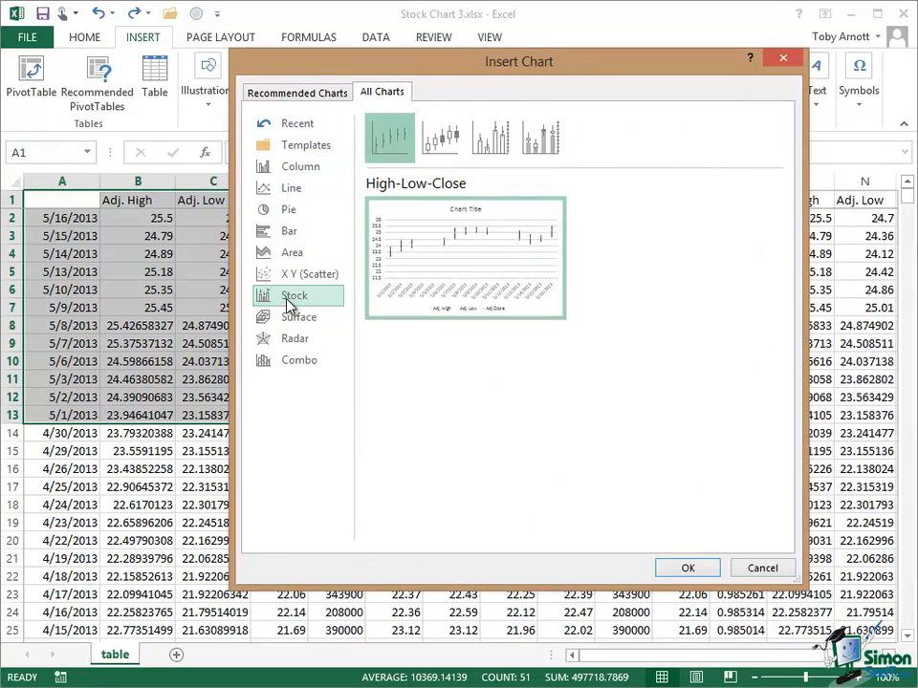
pyautogui.moveTo(475, 258)
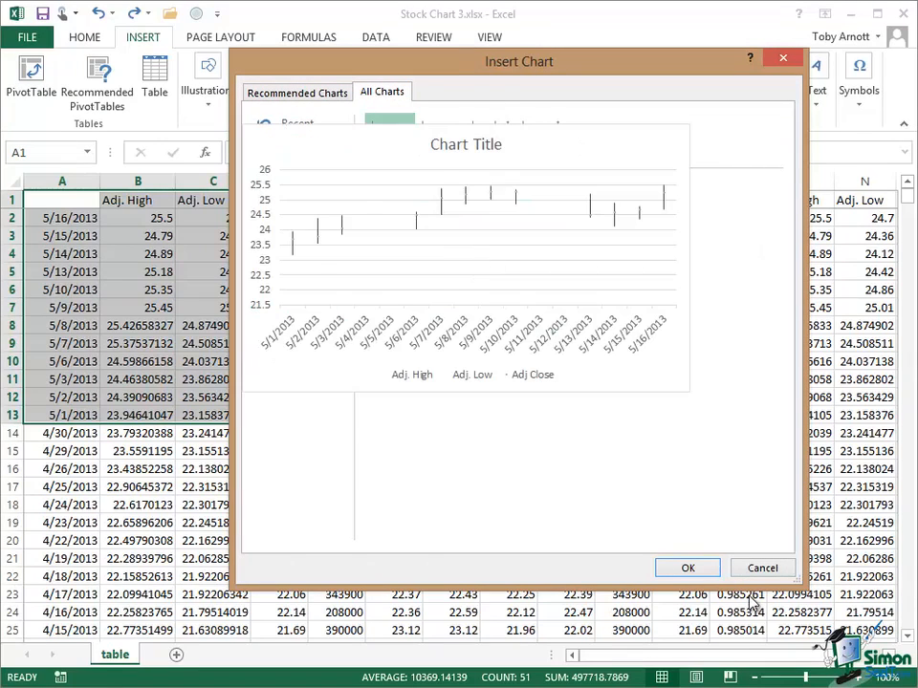
pyautogui.click(687, 568)
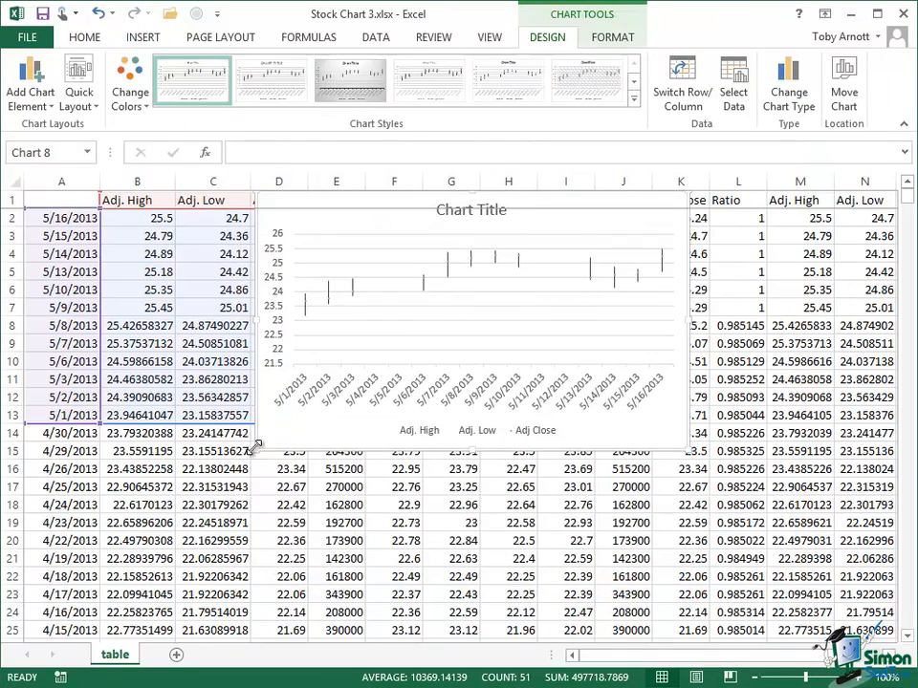
pyautogui.moveTo(252, 449); pyautogui.dragTo(156, 572)
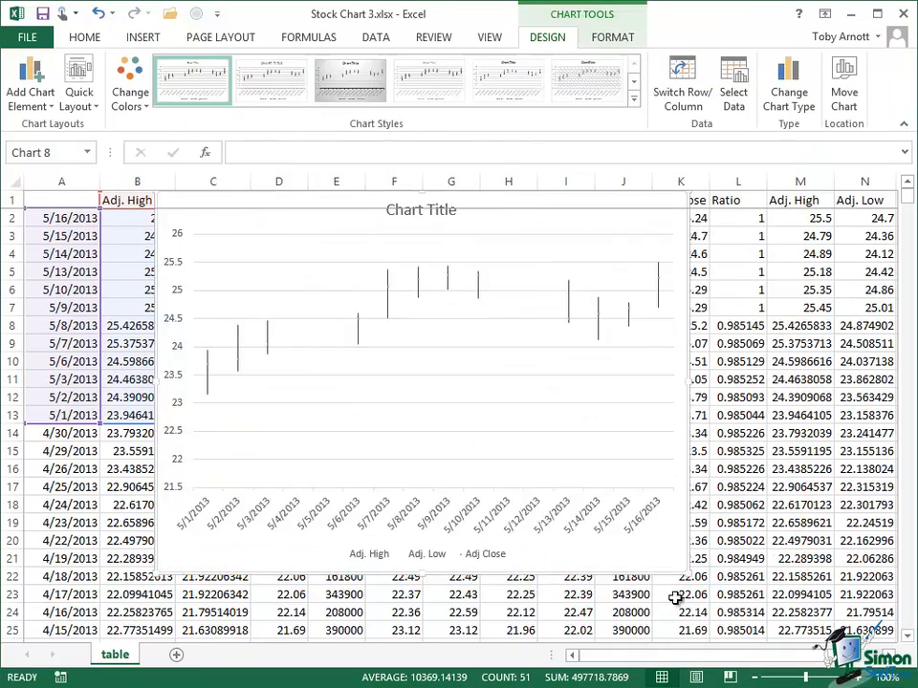
pyautogui.moveTo(688, 573); pyautogui.dragTo(751, 623)
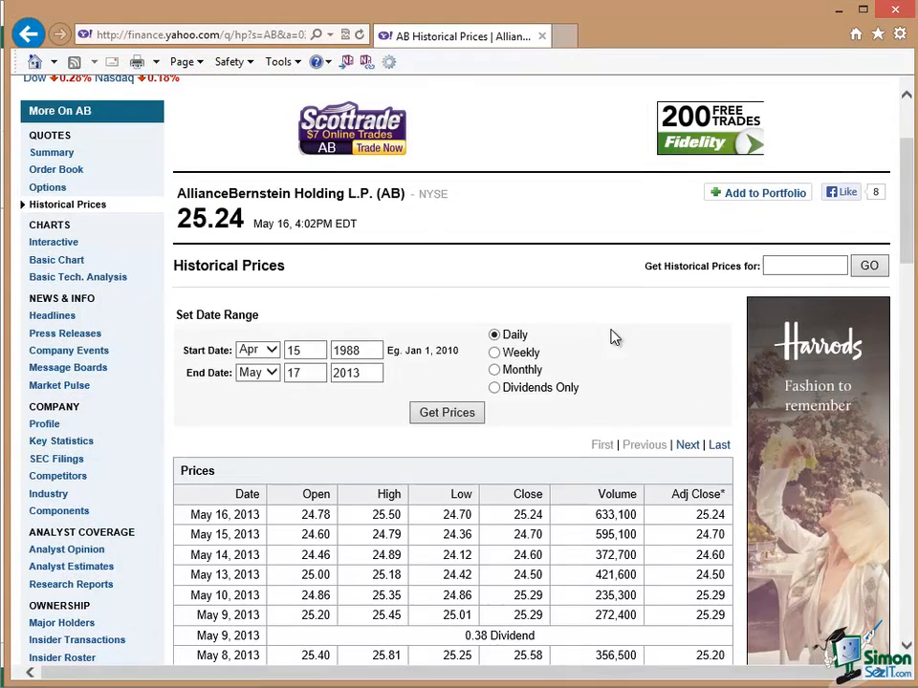
# On the Yahoo Finance page in the browser, retrieve AllianceBernstein's historical prices at the Monthly interval and look through the price table
pyautogui.click(494, 371)
pyautogui.click(441, 414)
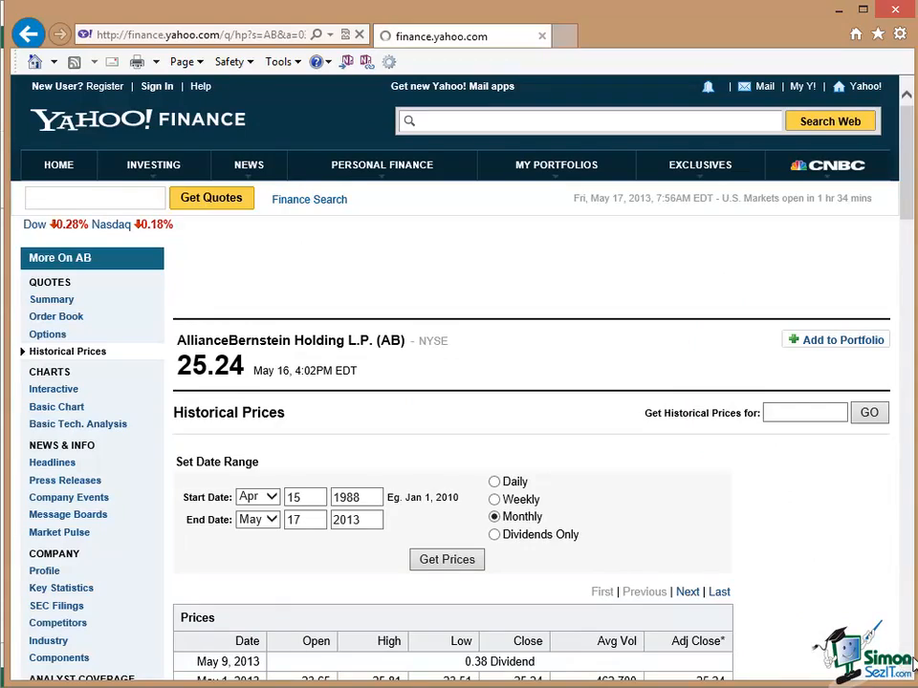
pyautogui.scroll(-4, 912, 660)
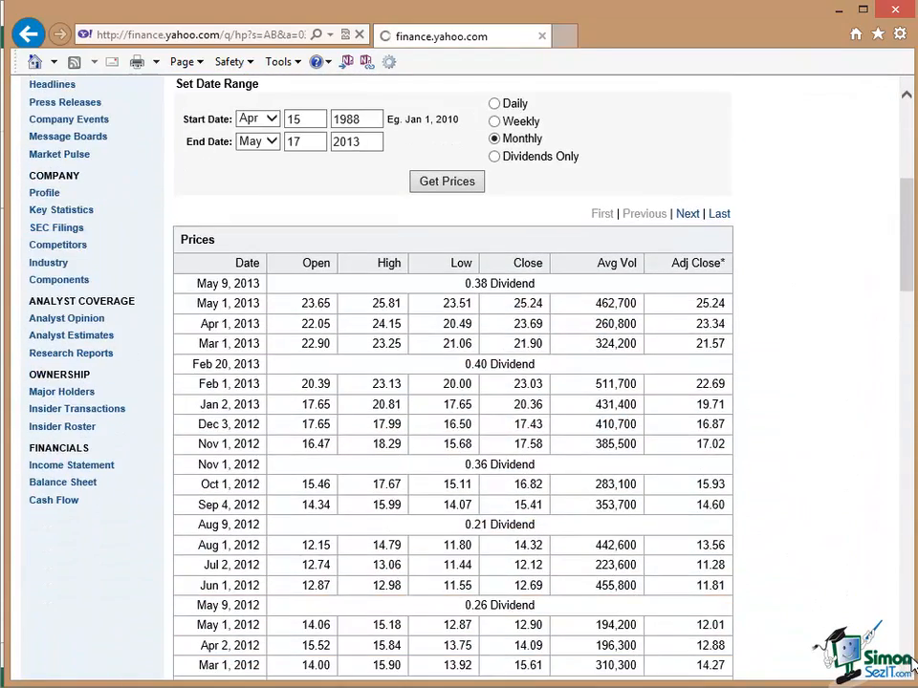
pyautogui.scroll(-1, 913, 666)
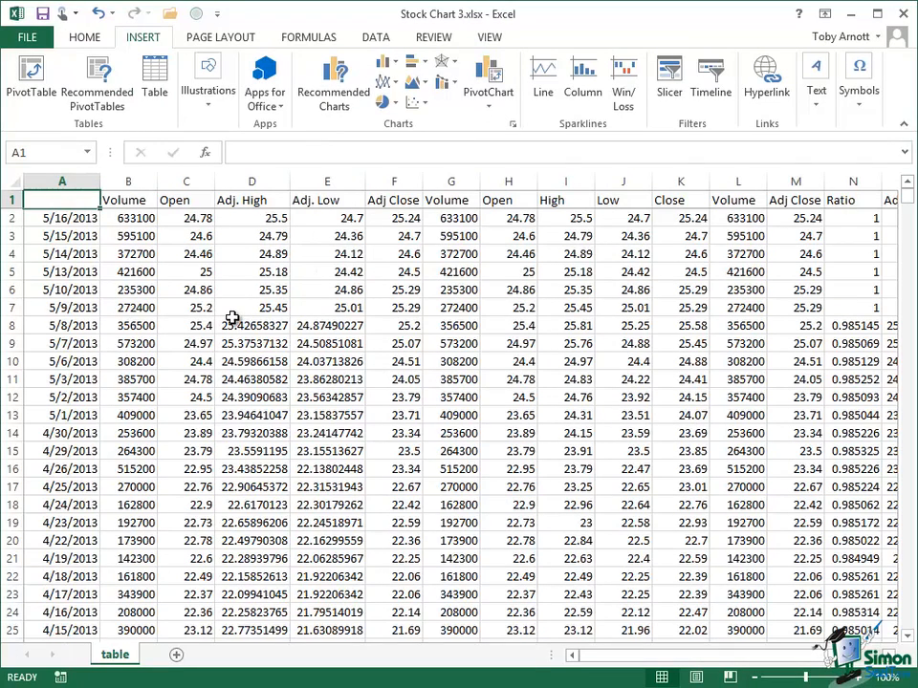
# Insert a Volume-Open-High-Low-Close stock chart from A1:F13 and enlarge it to about columns C to L, rows 1 to 24
pyautogui.moveTo(63, 218)
pyautogui.mouseDown()
pyautogui.moveTo(68, 419)
pyautogui.moveTo(392, 418)
pyautogui.mouseUp()
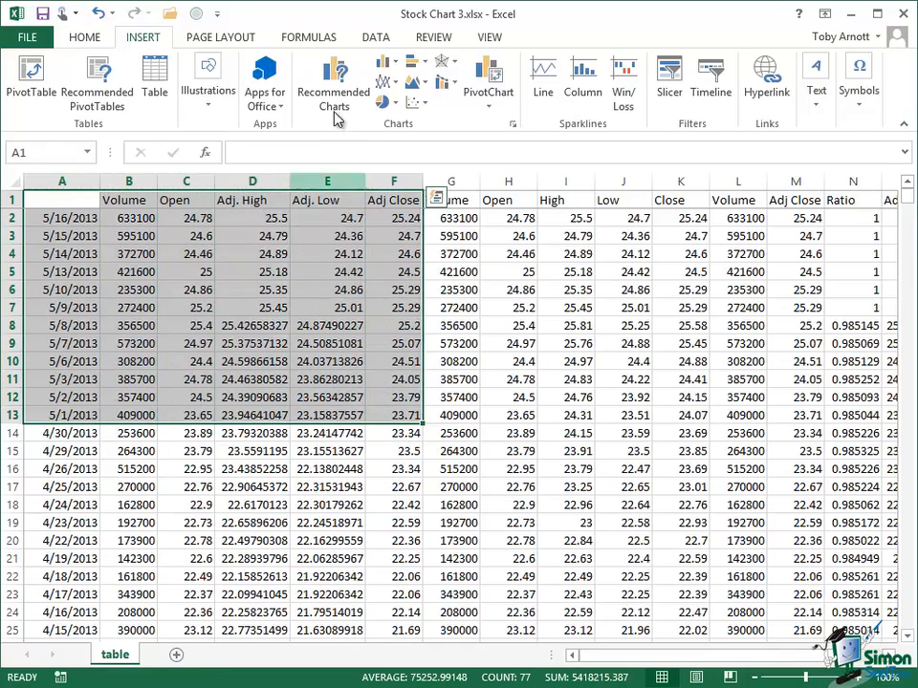
pyautogui.click(509, 129)
pyautogui.click(388, 99)
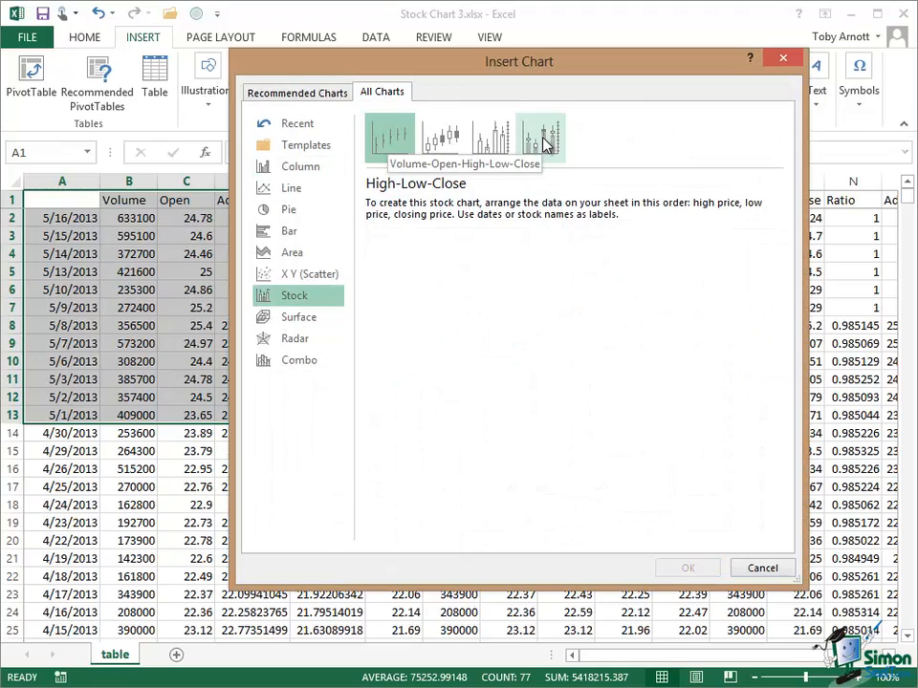
pyautogui.click(545, 144)
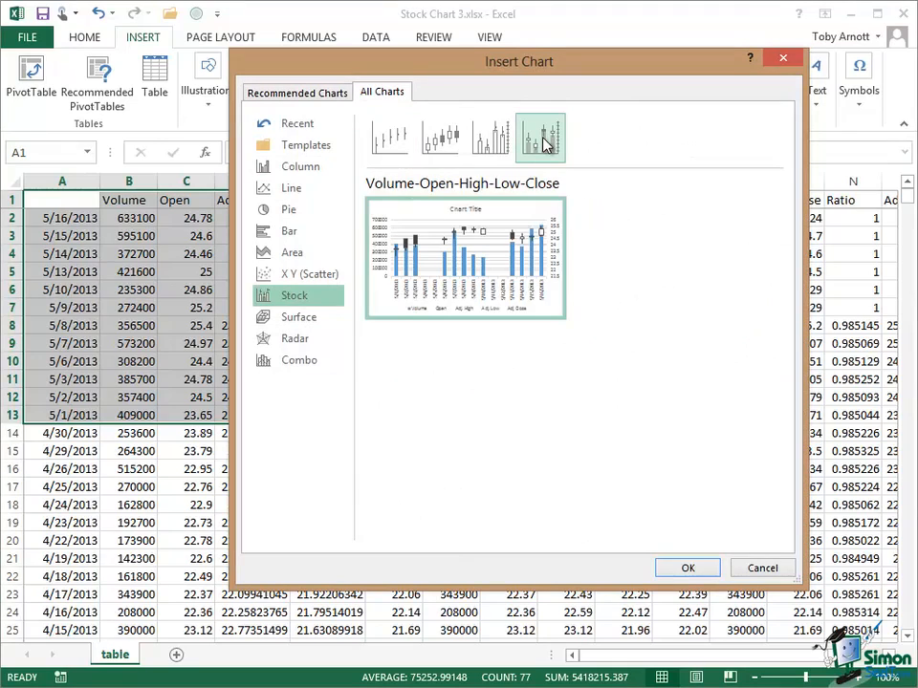
pyautogui.click(685, 566)
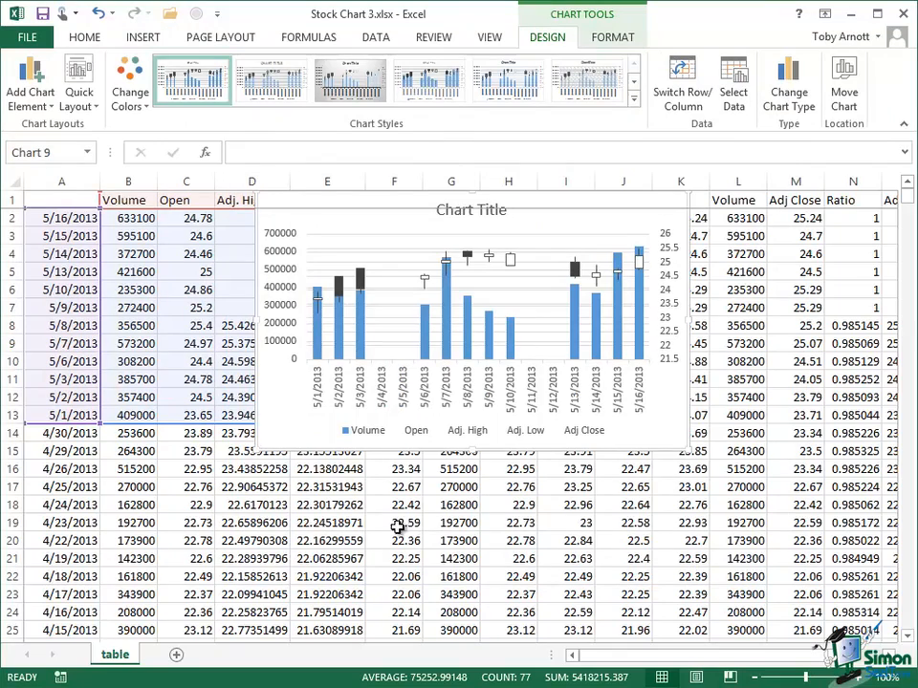
pyautogui.moveTo(256, 449); pyautogui.dragTo(191, 562)
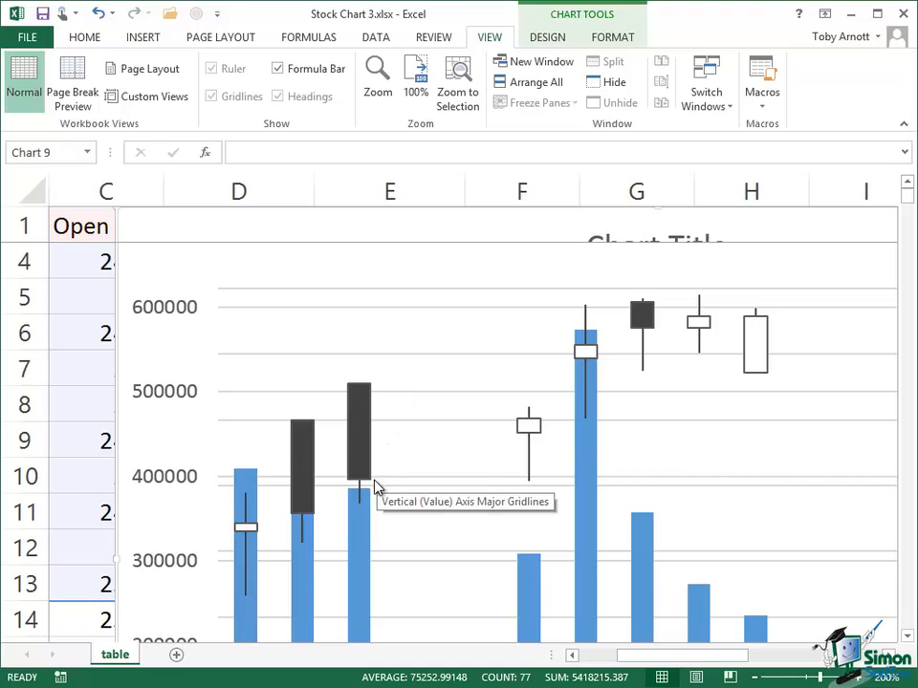
# Set the maximum bound of the stock chart's volume axis to 1000000 in the axis formatting
pyautogui.moveTo(363, 505)
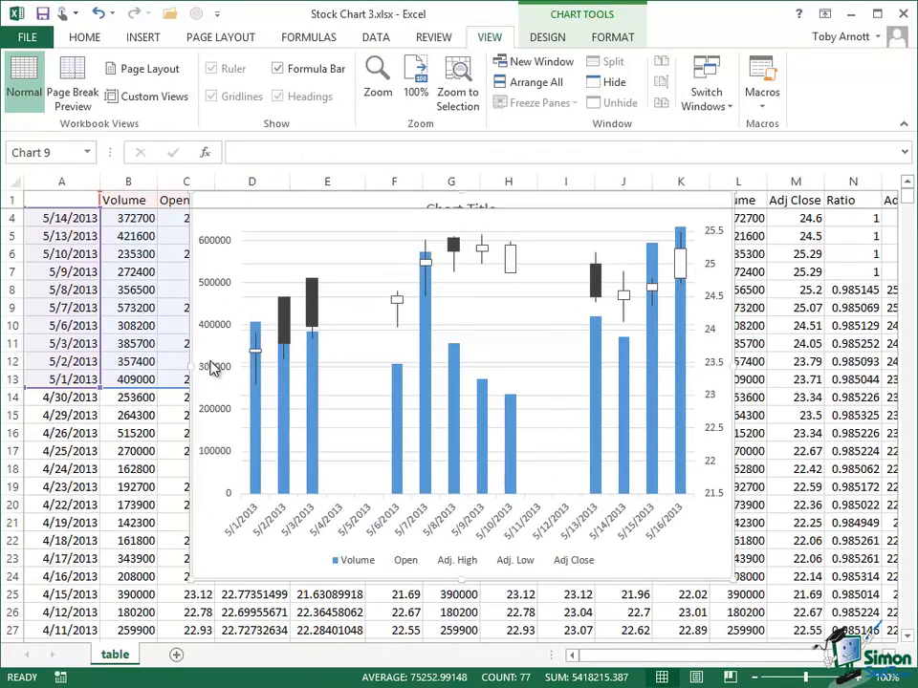
pyautogui.click(212, 368)
pyautogui.rightClick(212, 368)
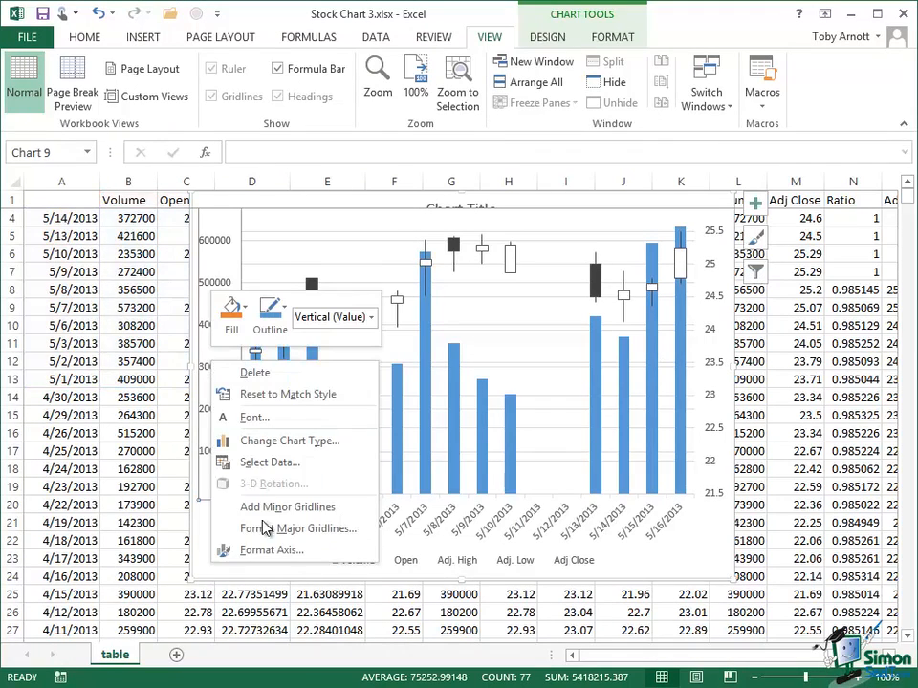
pyautogui.click(282, 552)
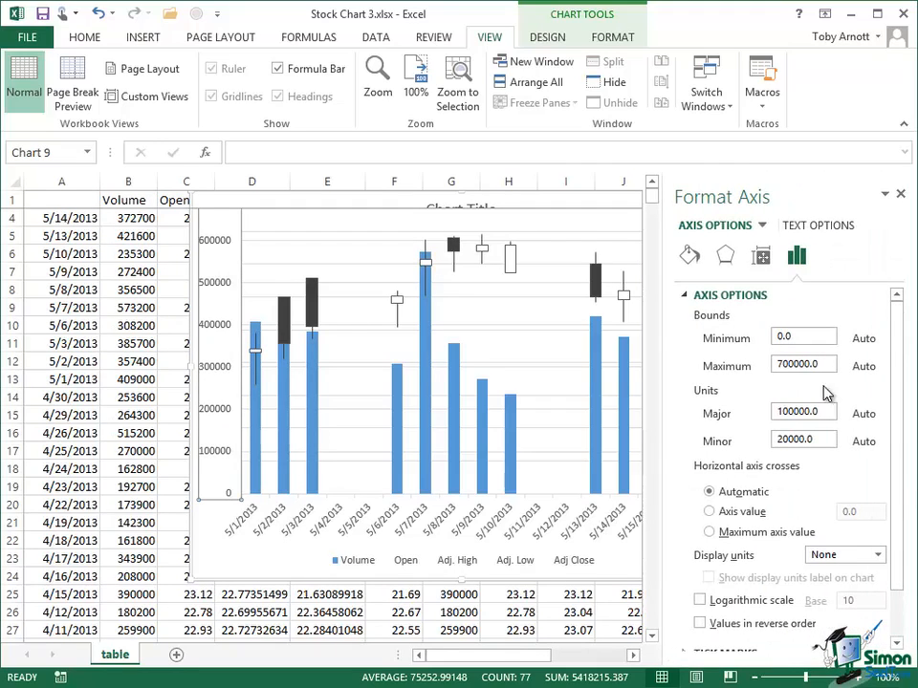
pyautogui.click(792, 364)
pyautogui.press('BackSpace')
pyautogui.press('BackSpace')
pyautogui.press('BackSpace')
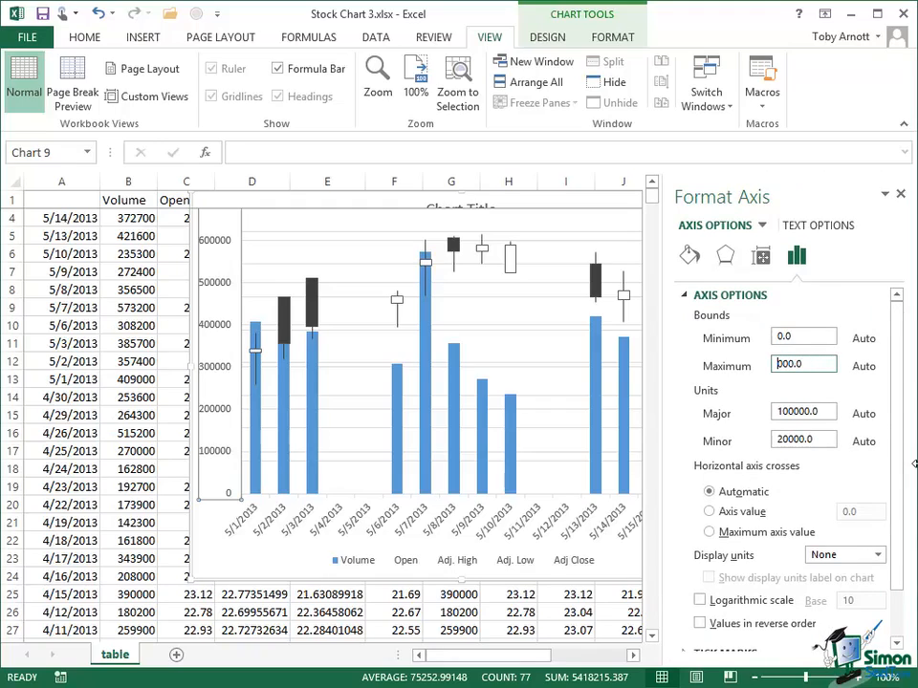
pyautogui.write('1000')
pyautogui.press('Return')
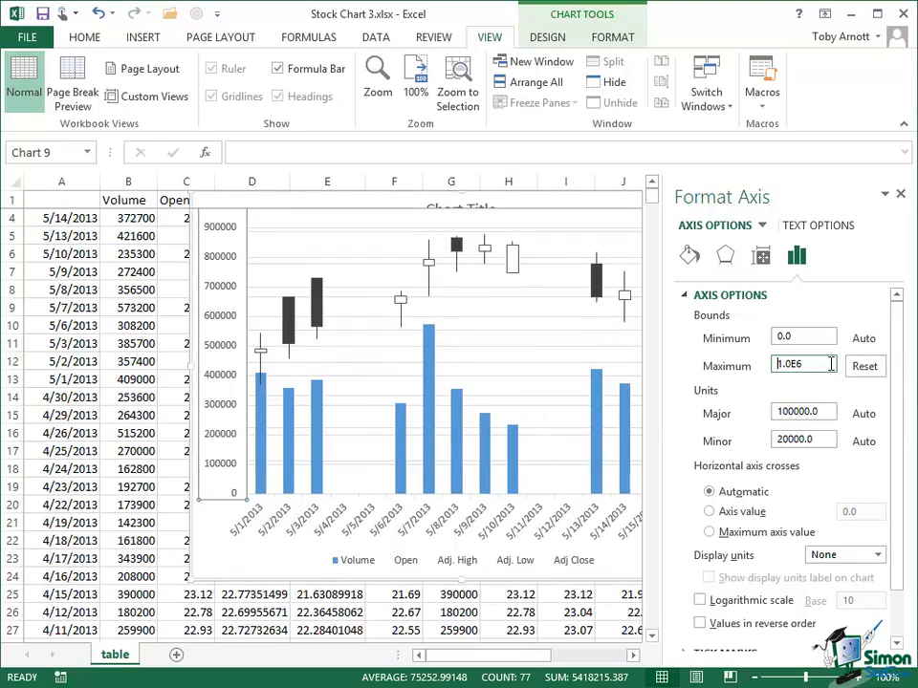